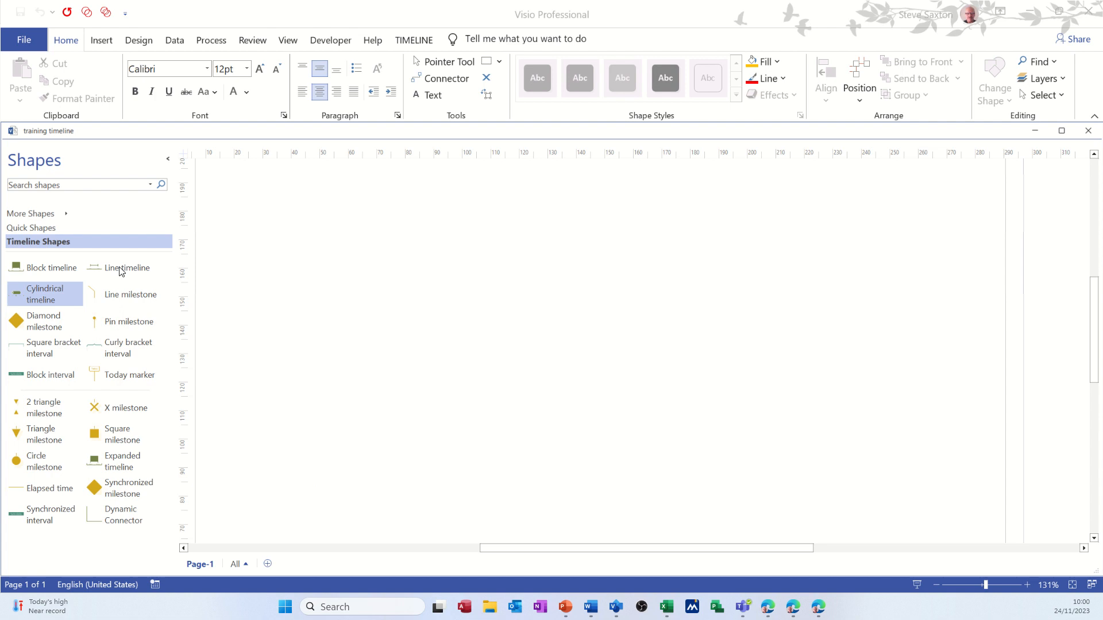
Place a cylindrical timeline from 27/10/2023 to 26/04/2024 with a monthly scale and give it an arrowhead at the end.
drag(50, 295, 601, 258)
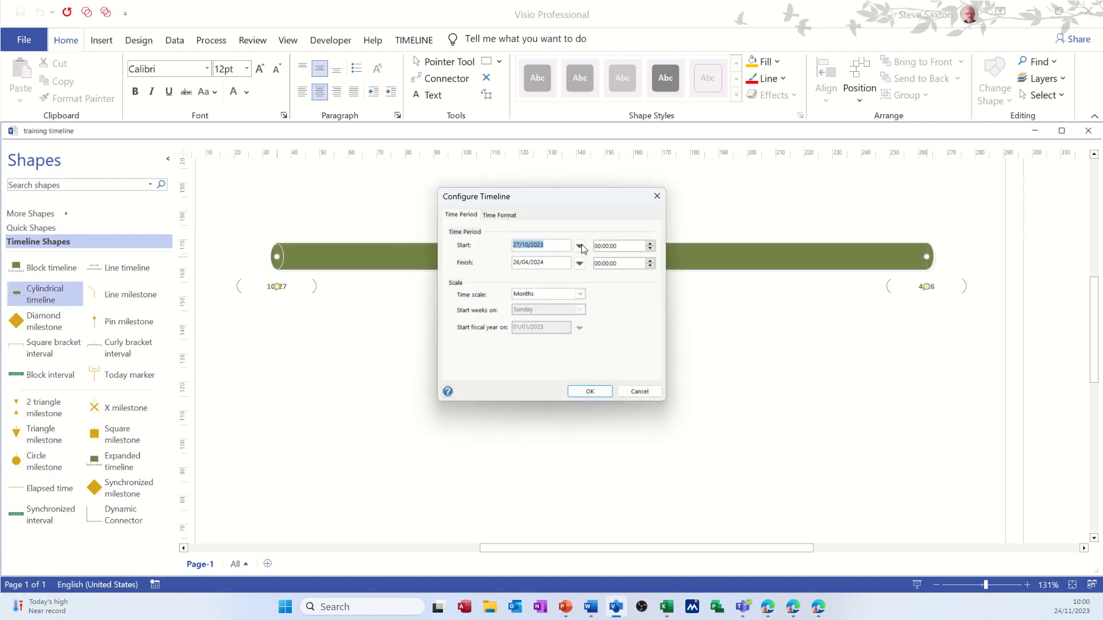
click(590, 391)
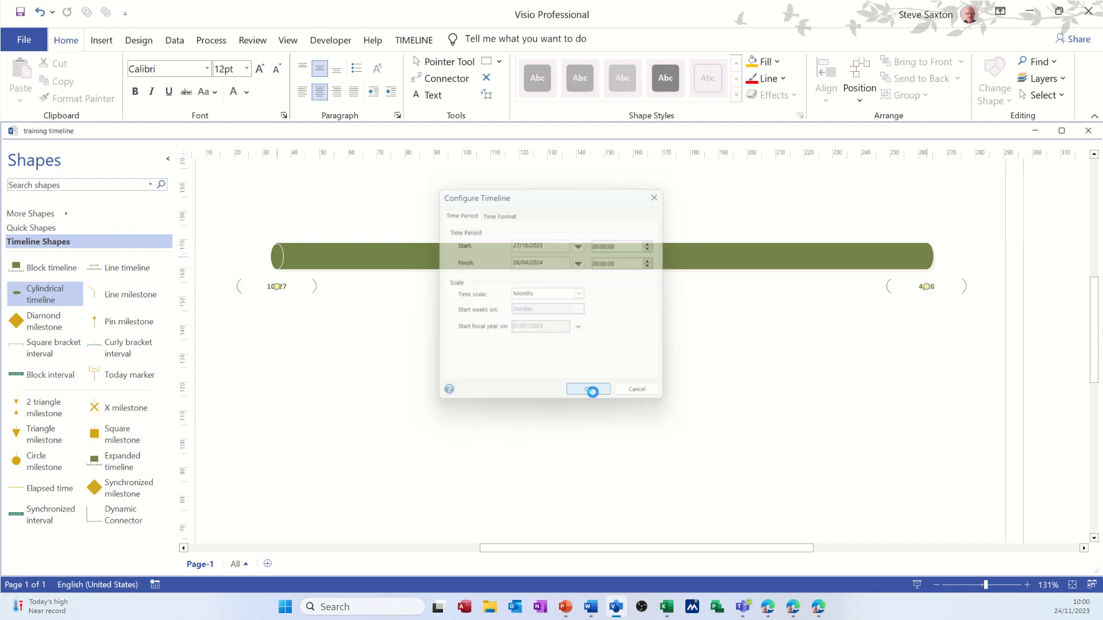
right_click(858, 260)
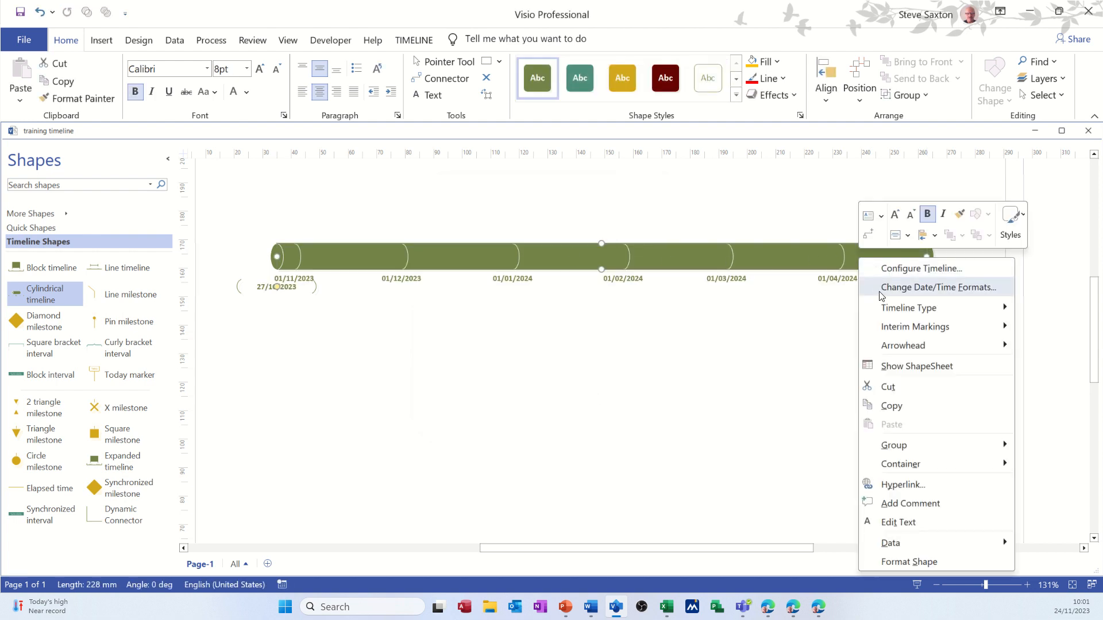
mouse_move(888, 352)
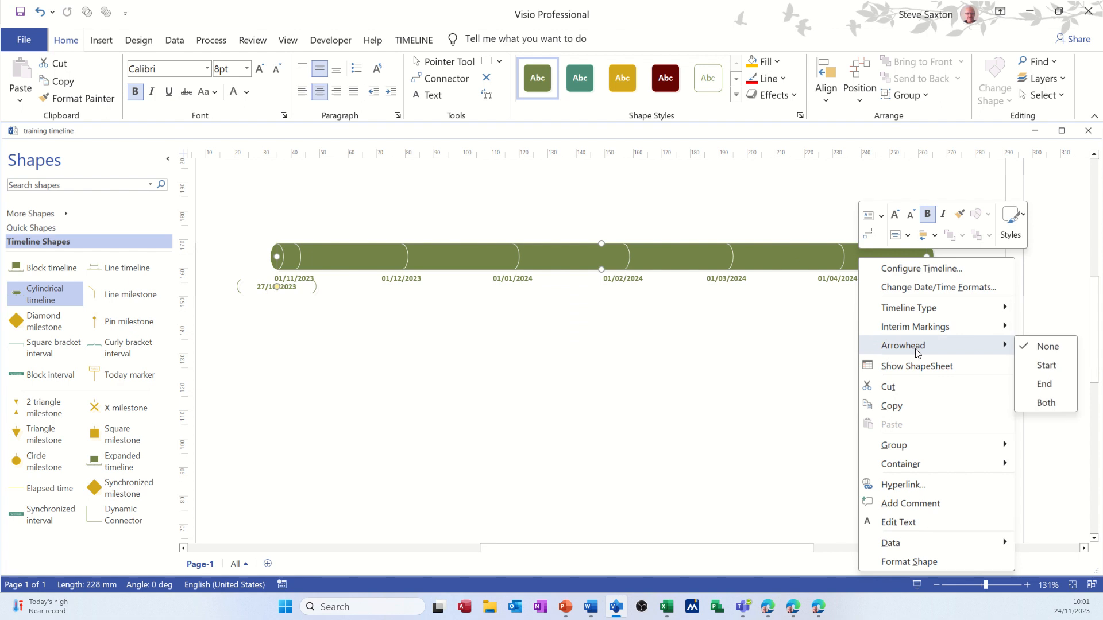
click(1041, 385)
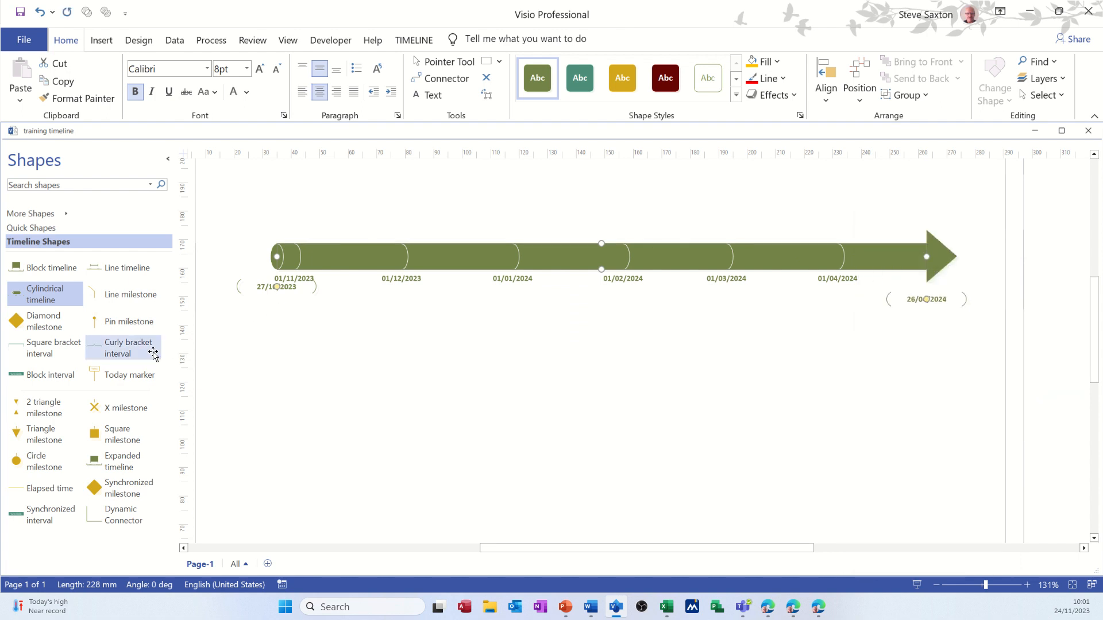
Add a curly bracket interval described as Phase 1 near the timeline's start, spanning about 29/10/2023 to 30/11/2023.
drag(121, 346, 344, 249)
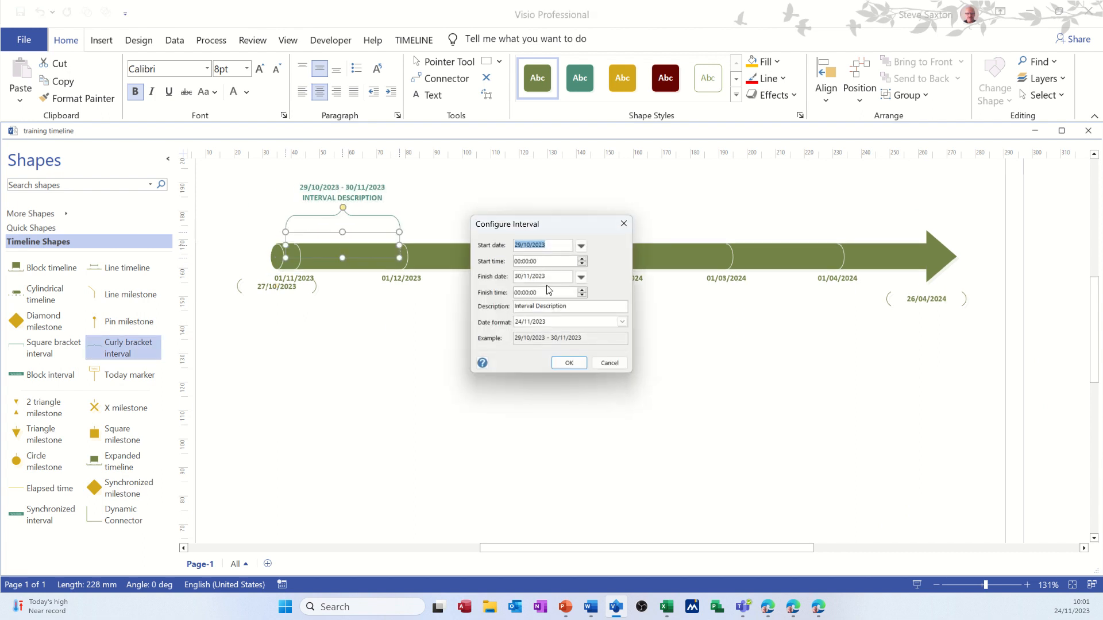
drag(574, 305, 514, 297)
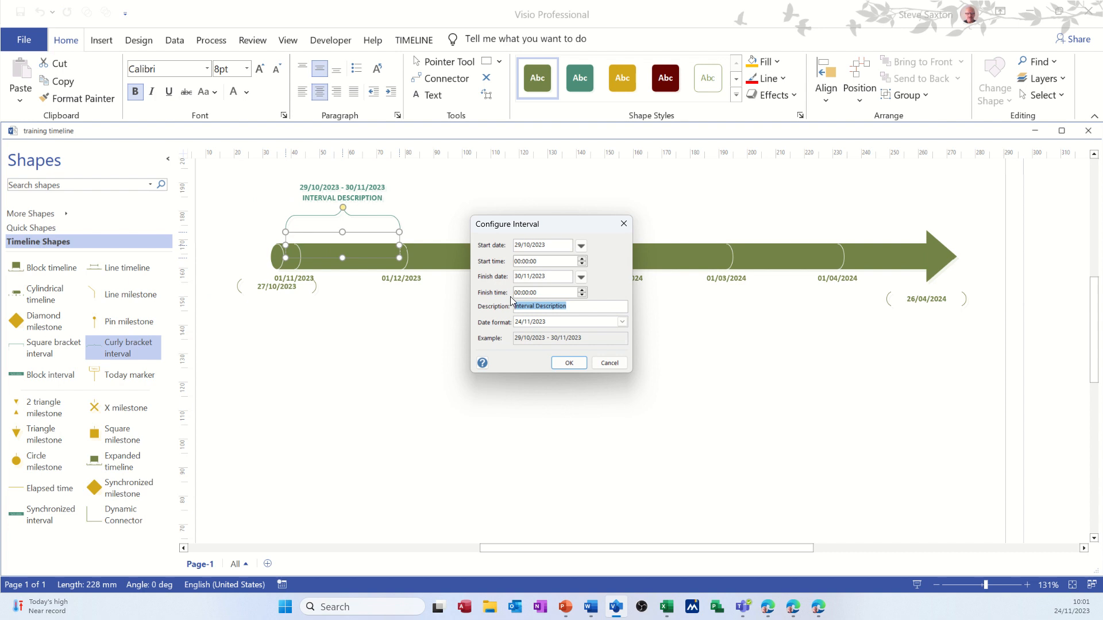
text(Phase 1)
click(569, 363)
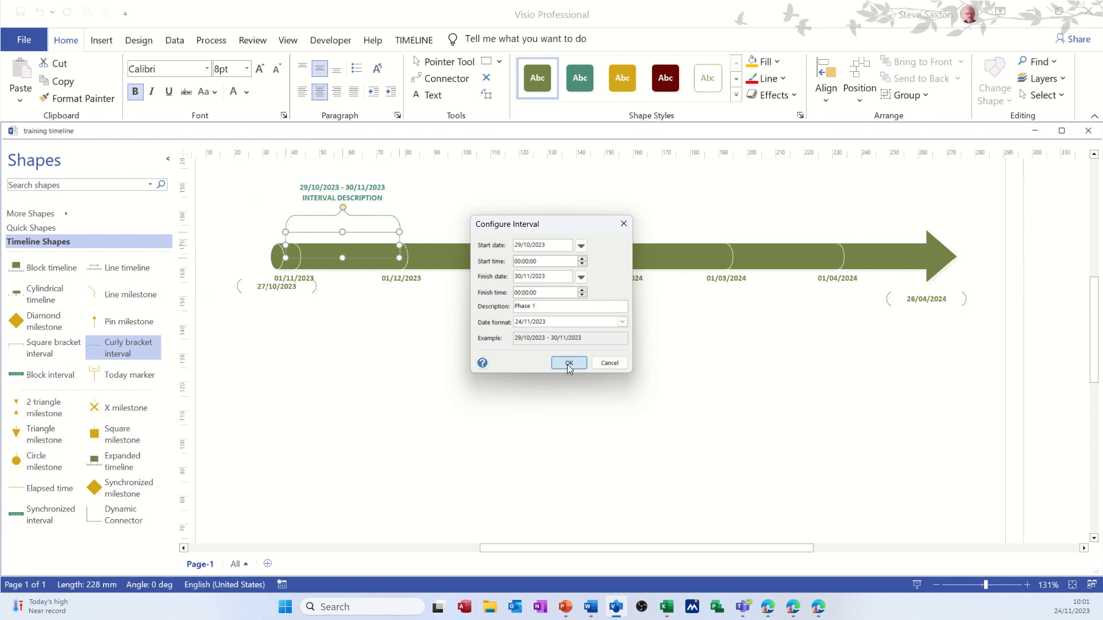
Add a curly bracket interval described as Phase 2 after Phase 1, spanning about 03/12/2023 to 04/01/2024.
drag(163, 337, 468, 254)
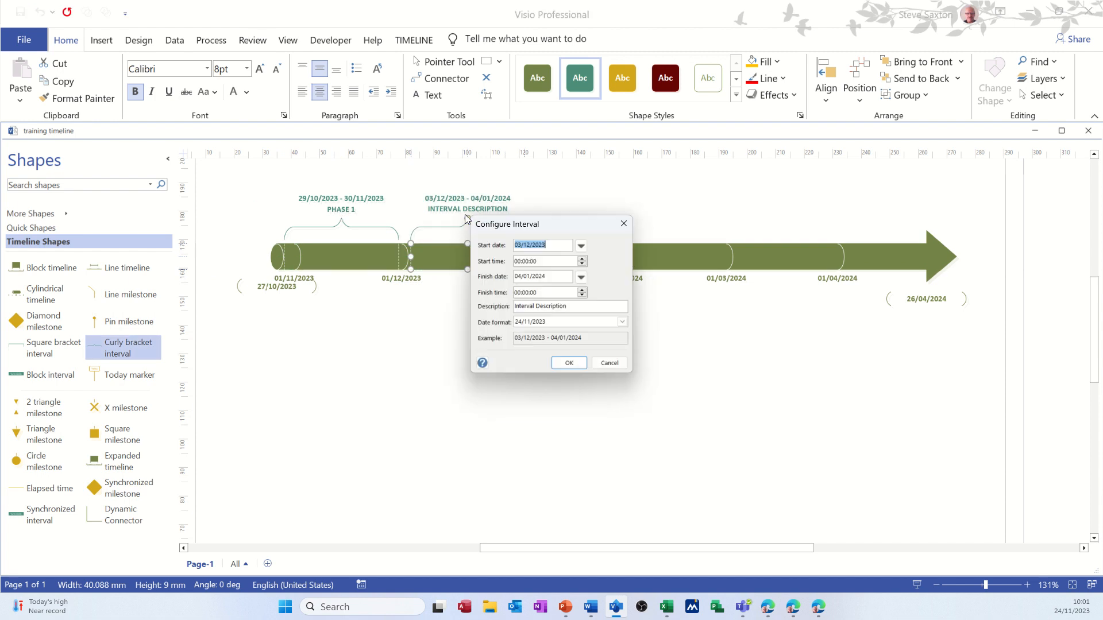
drag(580, 303, 502, 304)
text(Phase 2)
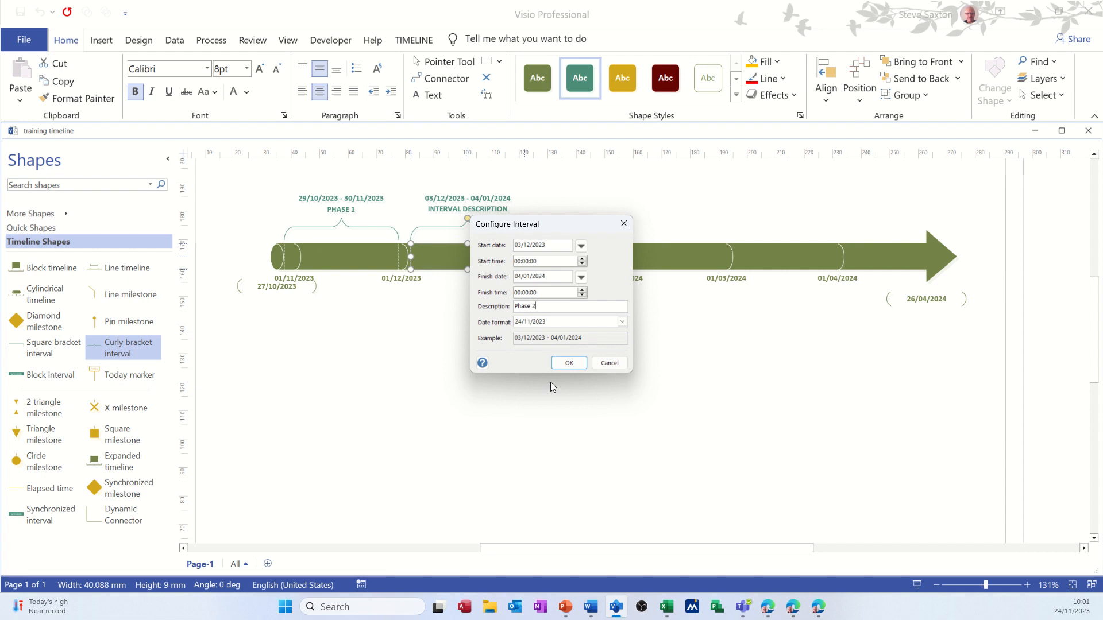
click(563, 365)
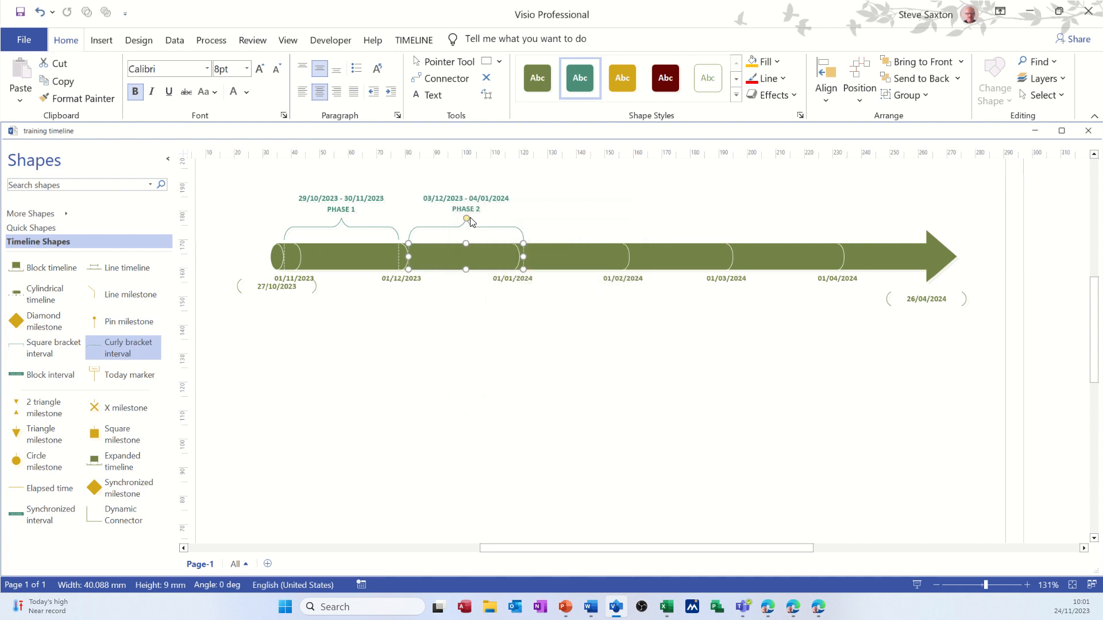
Reposition the Phase 2 bracket and its label below the timeline.
click(470, 236)
drag(469, 304, 470, 313)
click(465, 223)
drag(469, 334, 469, 334)
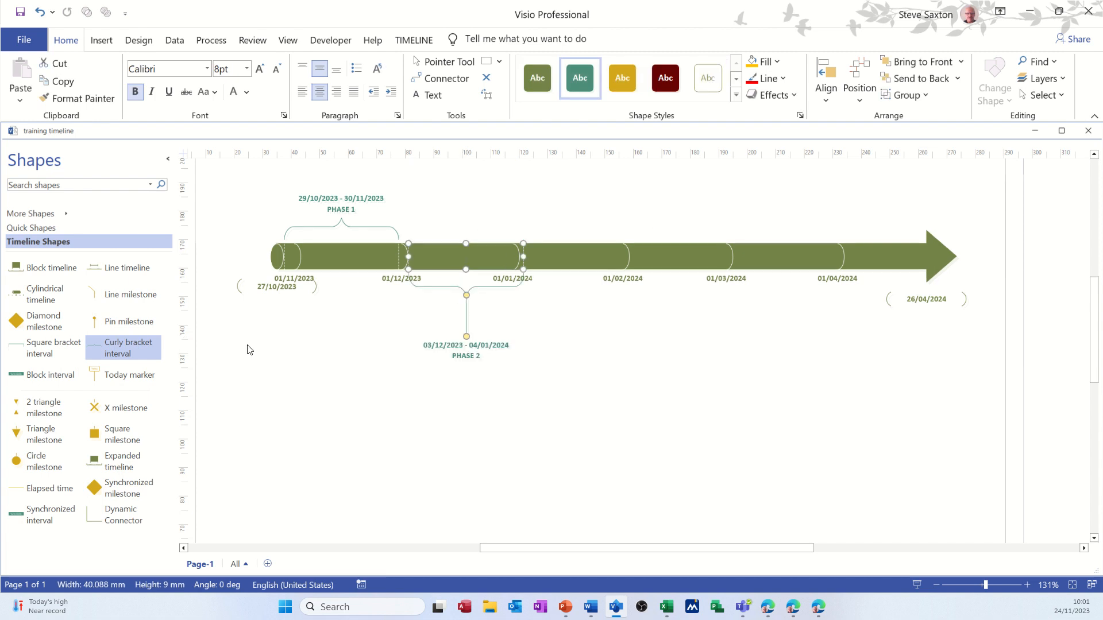
Add a curly bracket interval described as Phase 3 above the timeline, spanning about 07/01/2024 to 07/02/2024.
drag(113, 361, 585, 236)
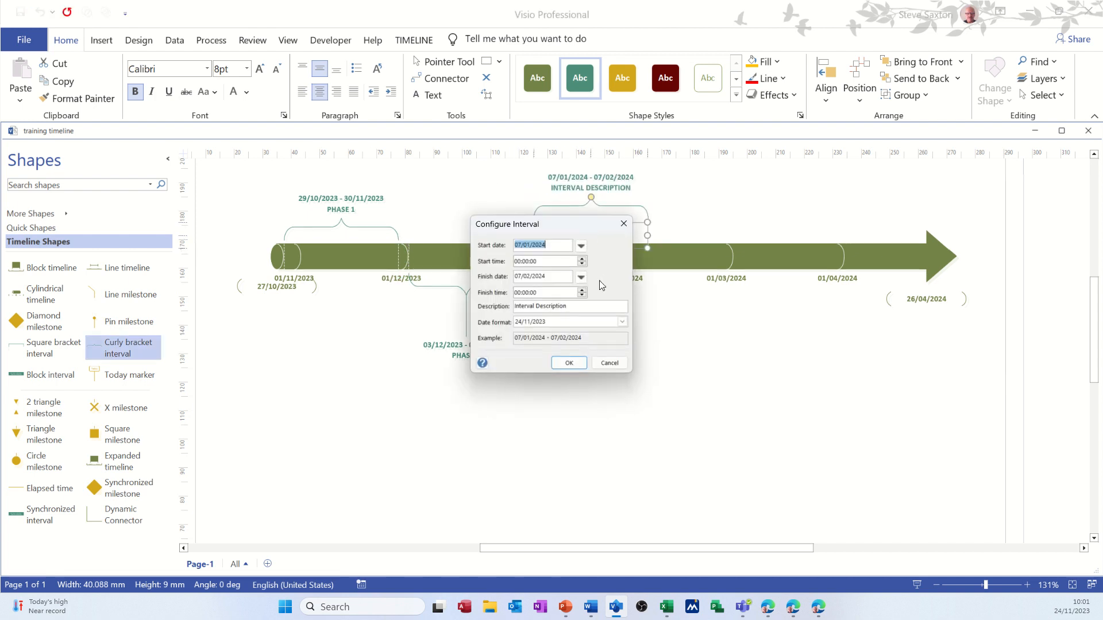
drag(571, 306, 478, 303)
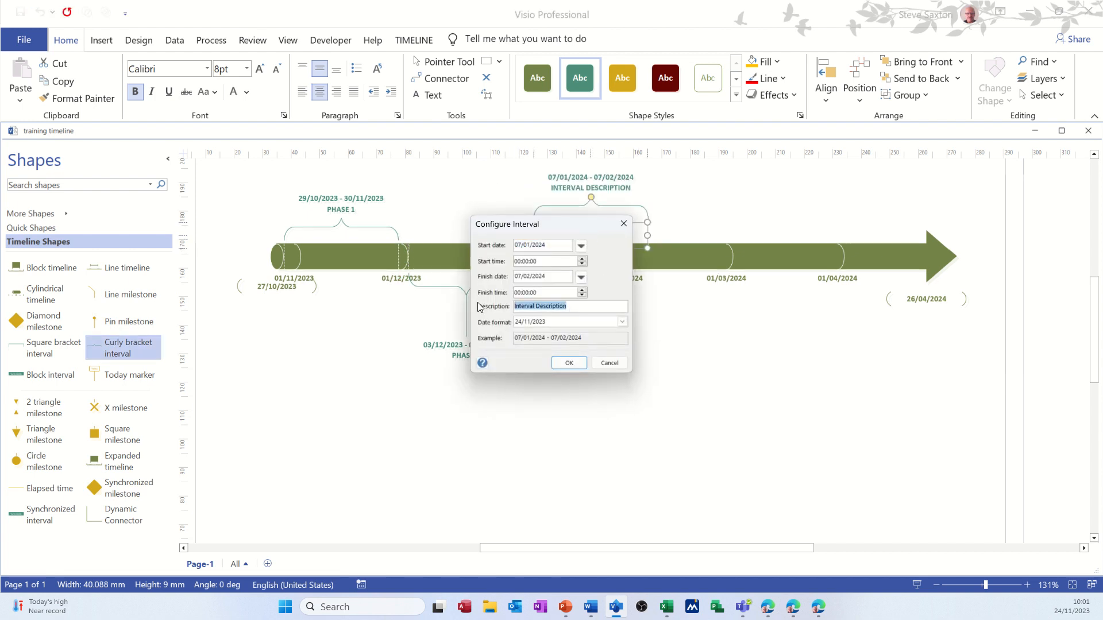
text(Phase 3)
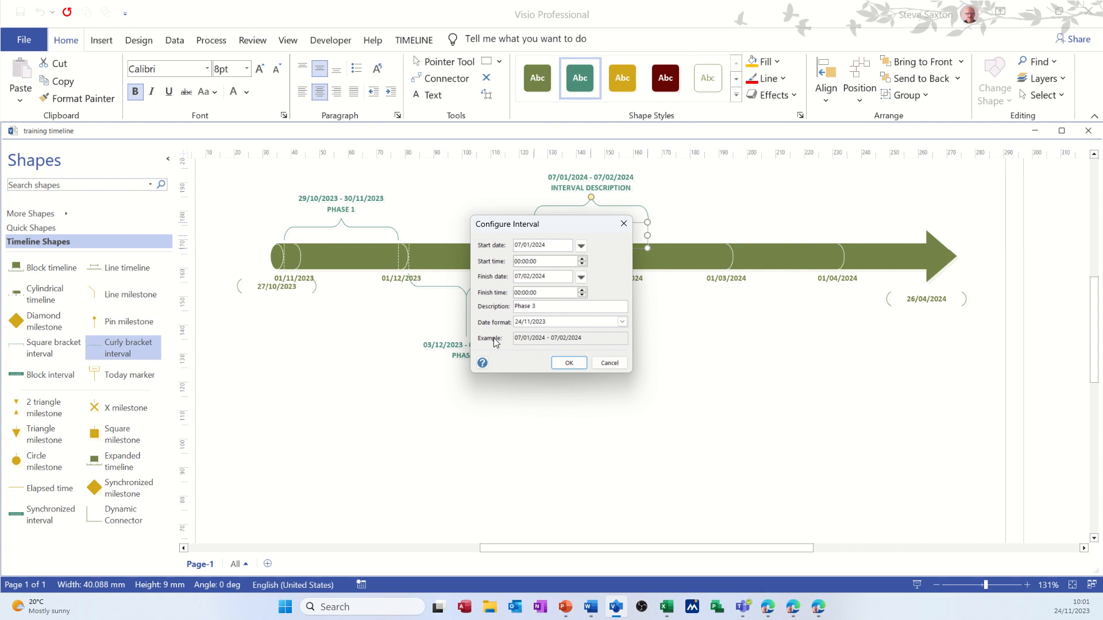
click(567, 363)
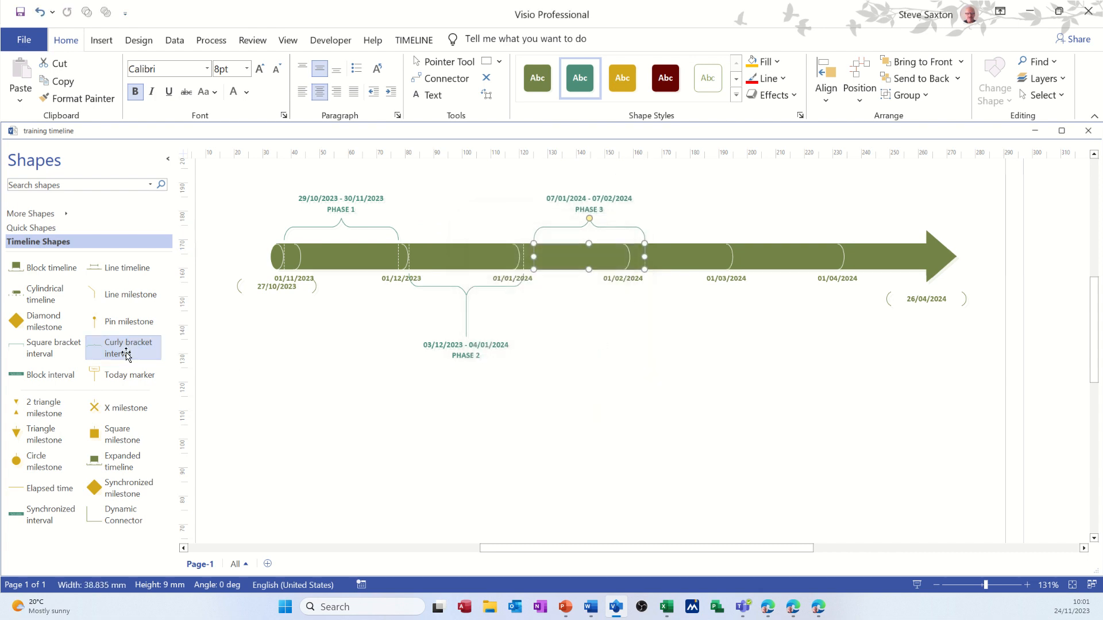
Add a curly bracket interval described as Phase 4, spanning about 10/02/2024 to 12/03/2024, and reposition its label below the timeline.
drag(120, 351, 708, 244)
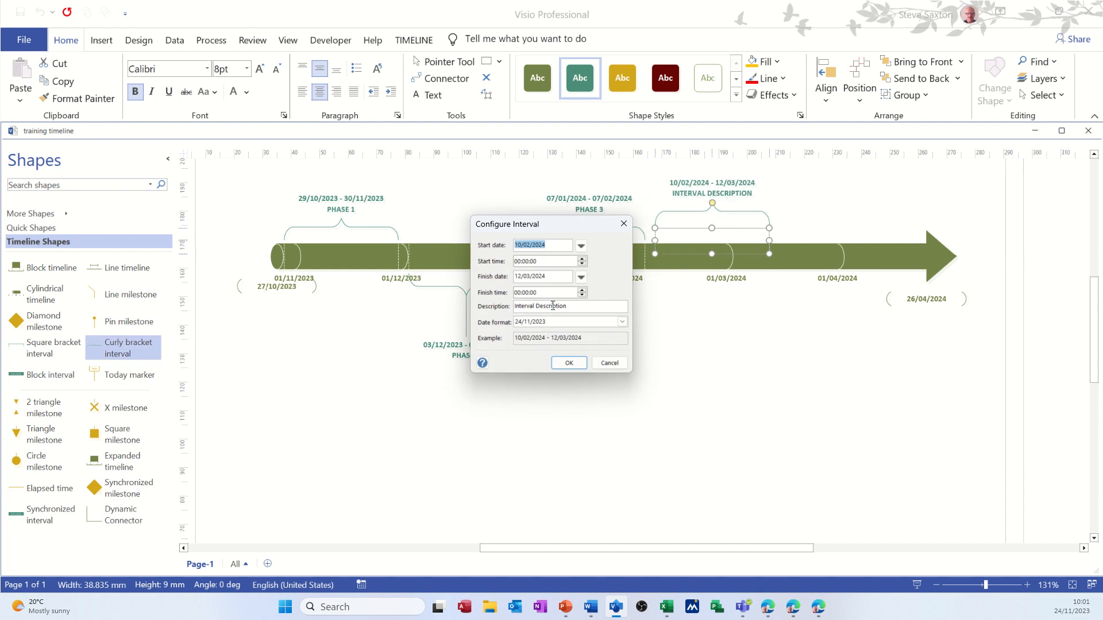
drag(570, 308, 488, 313)
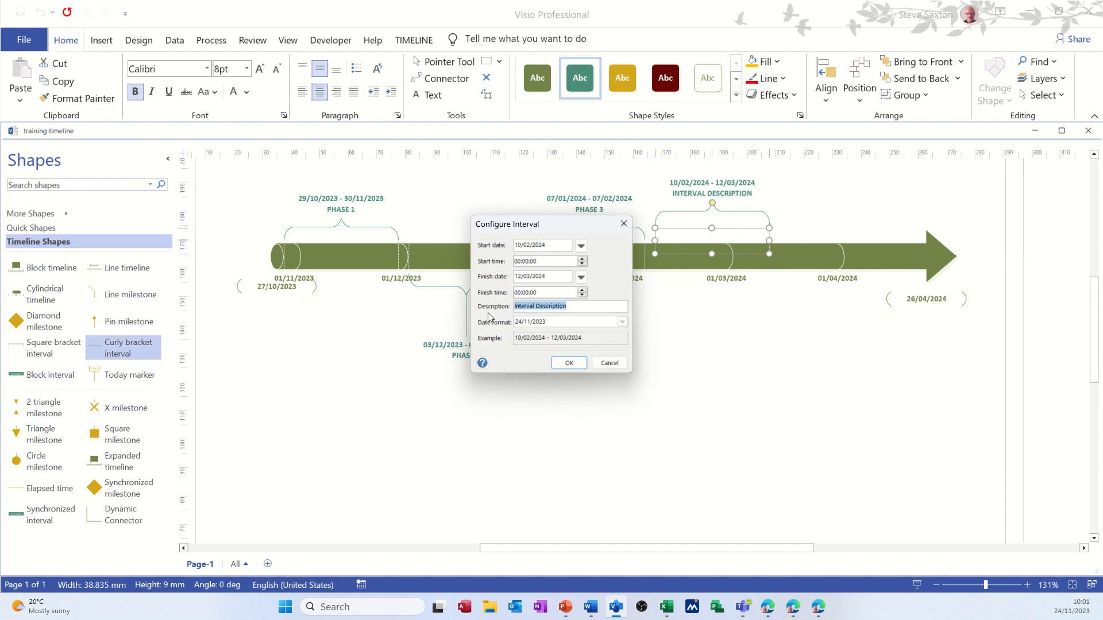
text(Phase 4)
click(569, 362)
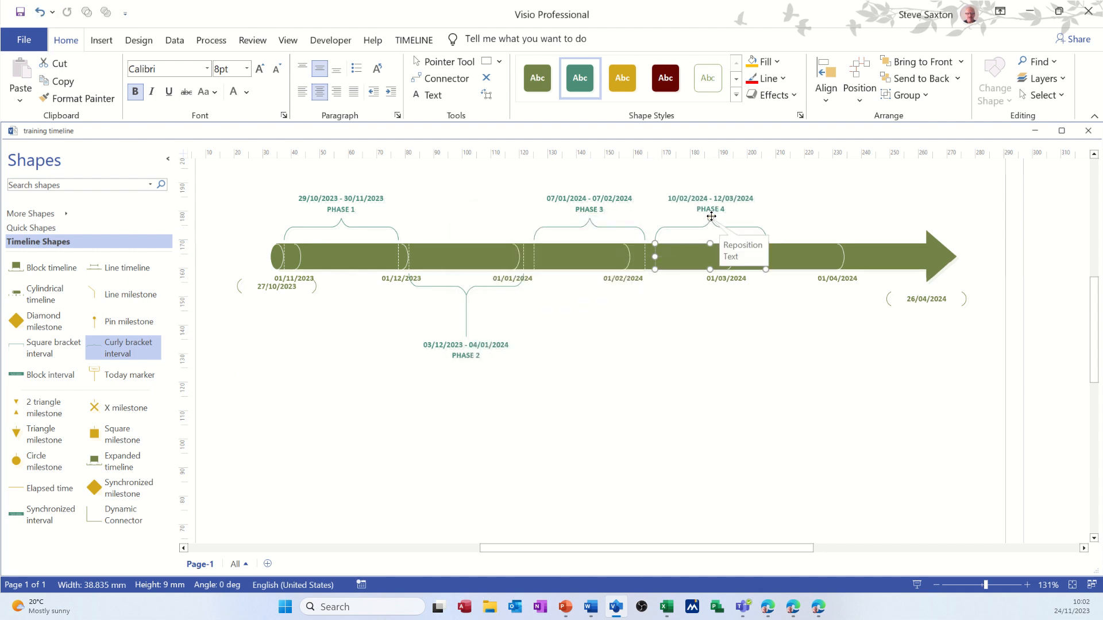
drag(707, 302, 712, 391)
drag(711, 340, 710, 341)
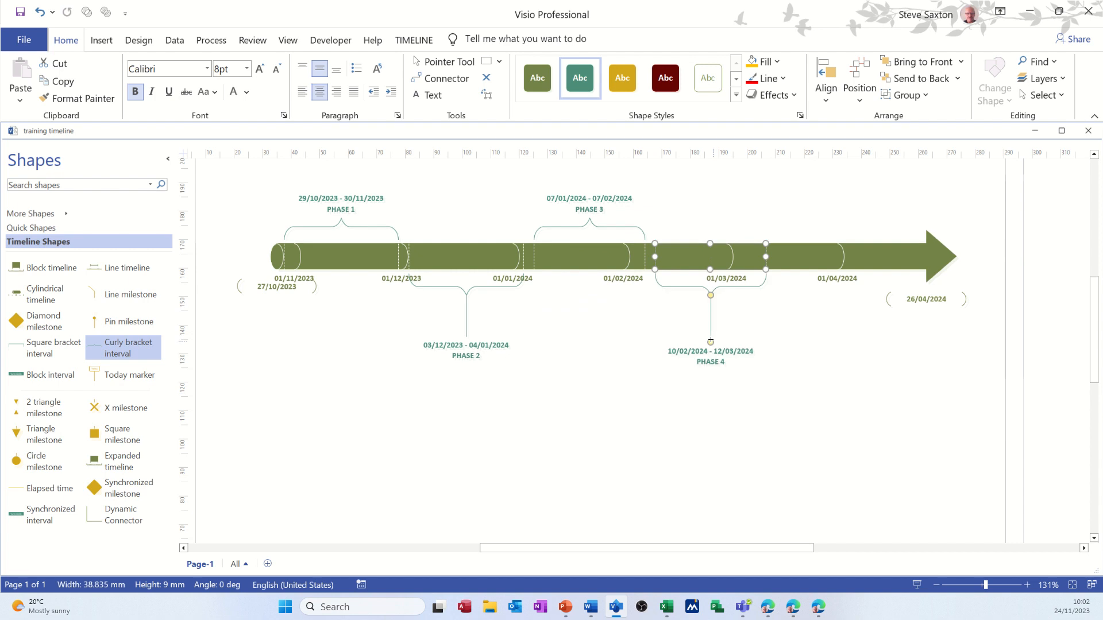
Add a curly bracket interval described as Phase 5 above the timeline, spanning about 11/03/2024 to 12/04/2024.
drag(137, 349, 822, 250)
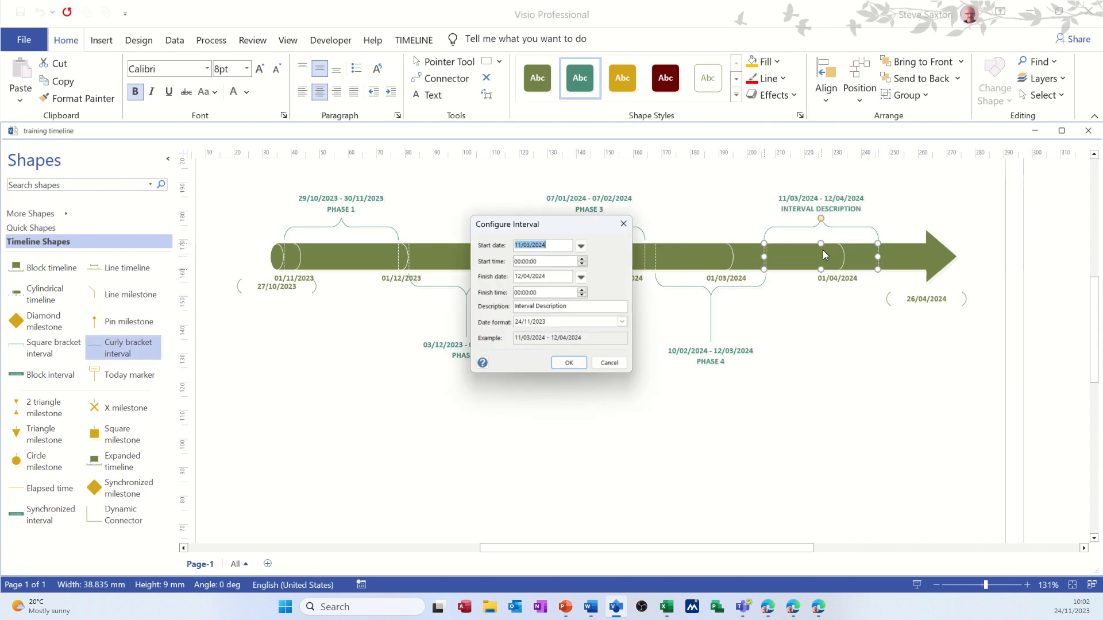
click(573, 306)
drag(573, 306, 445, 310)
text(Phase 5)
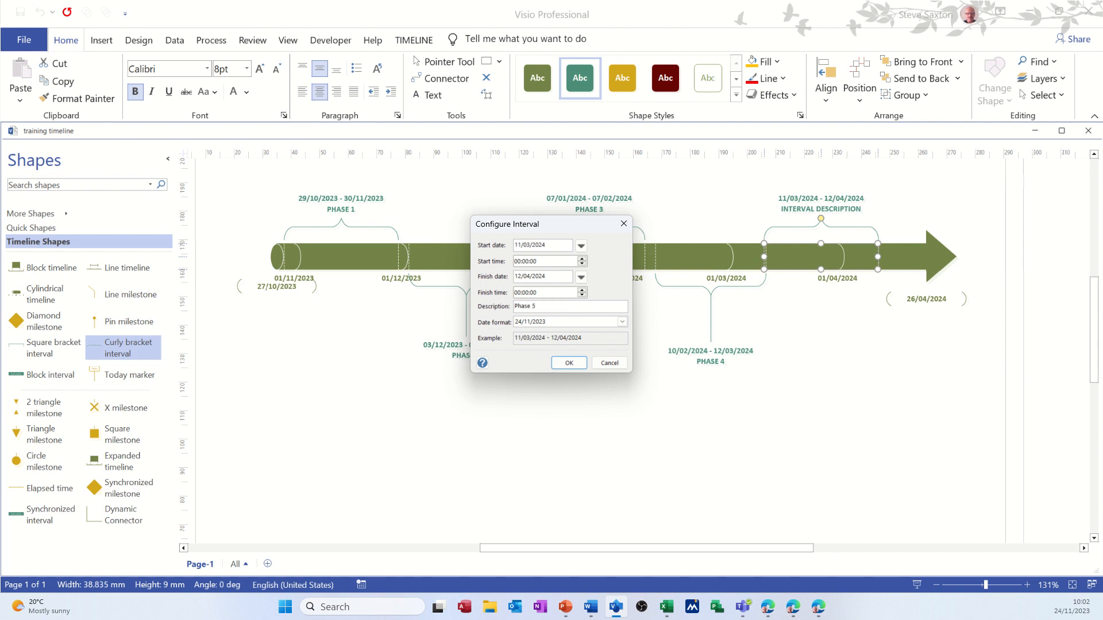
click(569, 362)
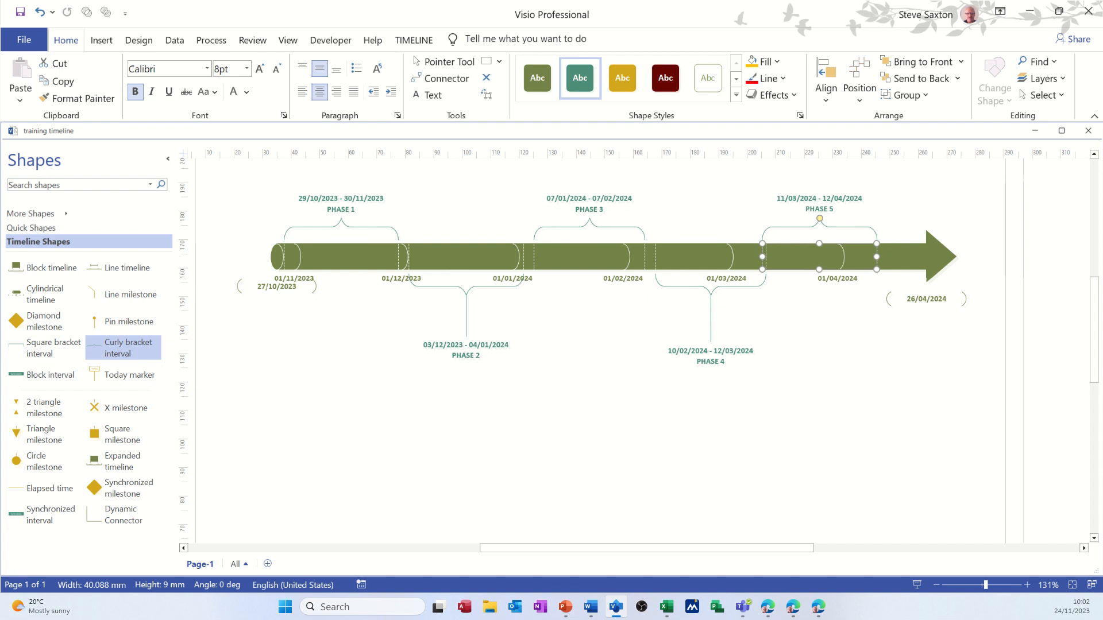
Switch to the budget workbook in Excel and move the column chart just below the table so it no longer touches the data.
drag(819, 619, 612, 143)
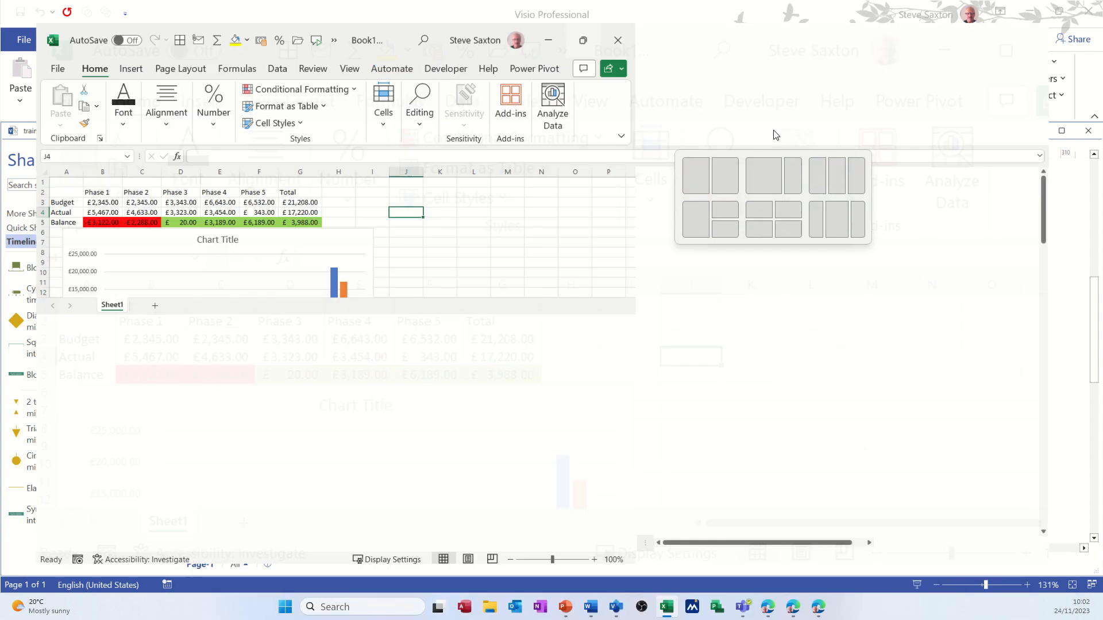
click(774, 133)
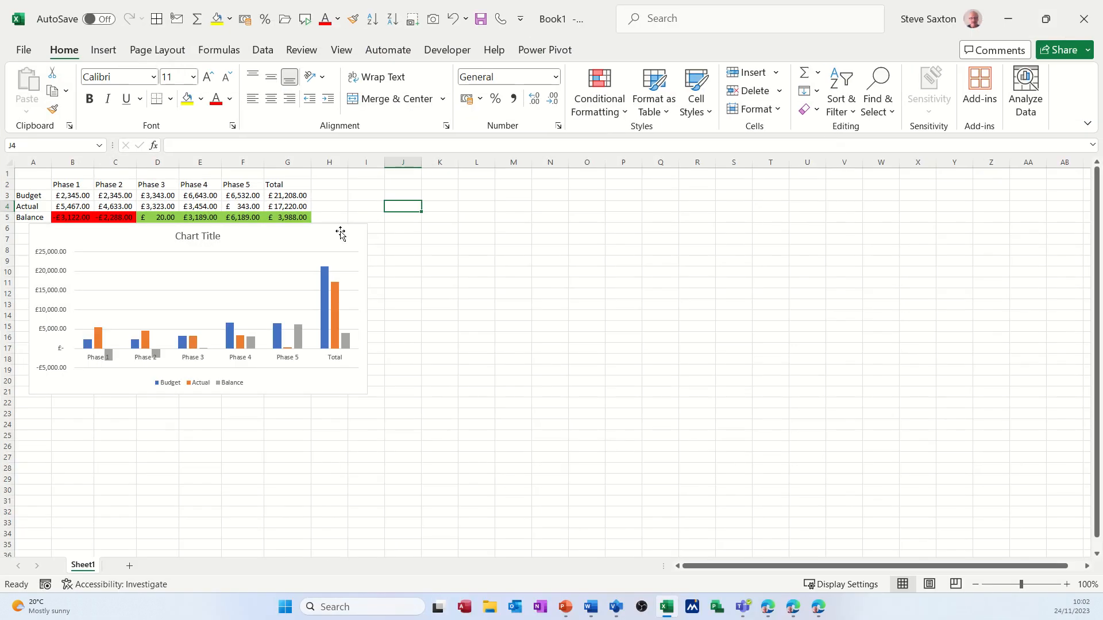
drag(341, 232, 330, 244)
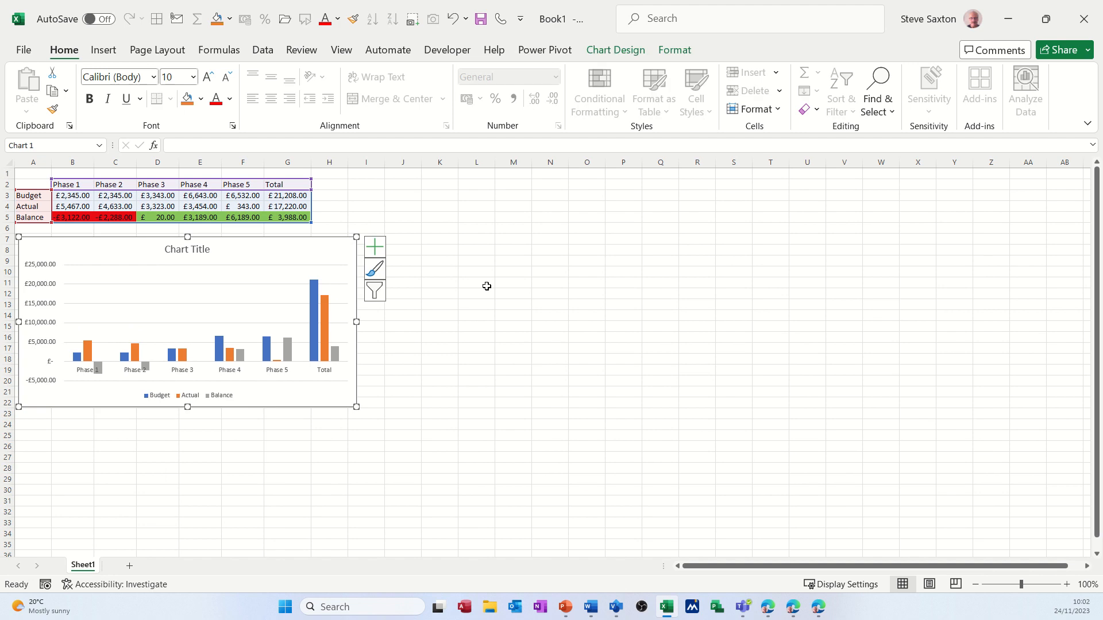
ctrl+scroll(486, 286, up, 2)
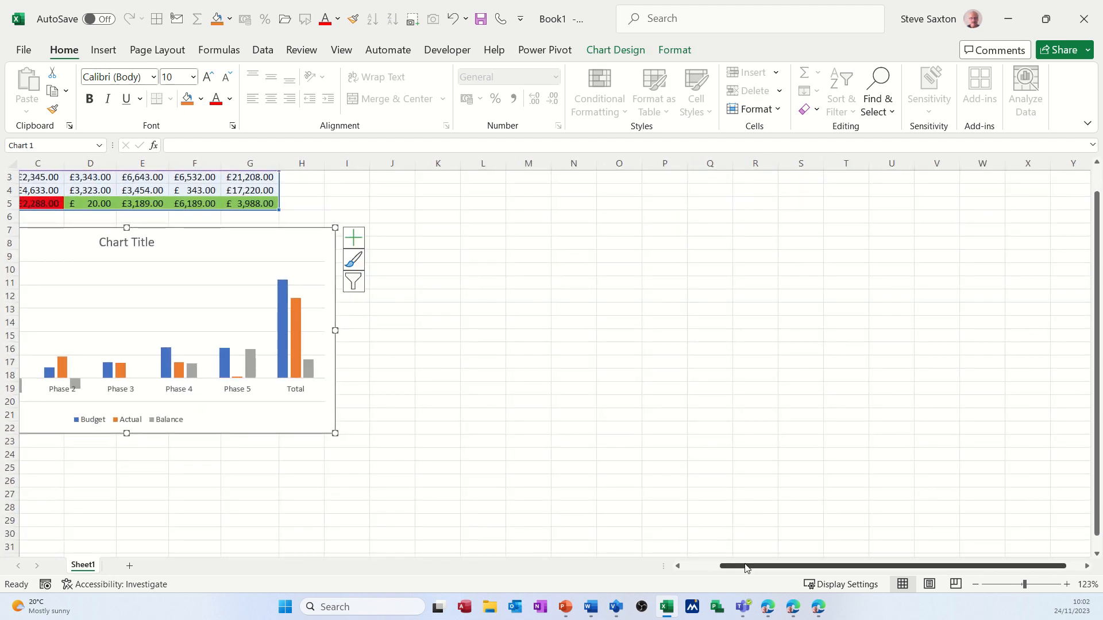
drag(746, 568, 709, 568)
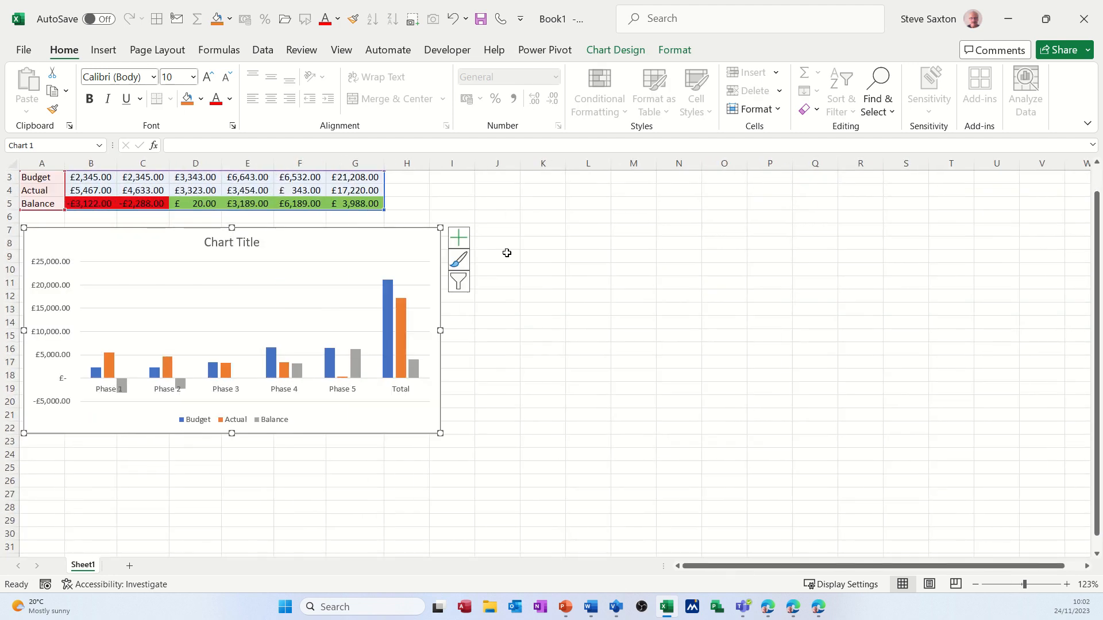
drag(1099, 259, 1099, 246)
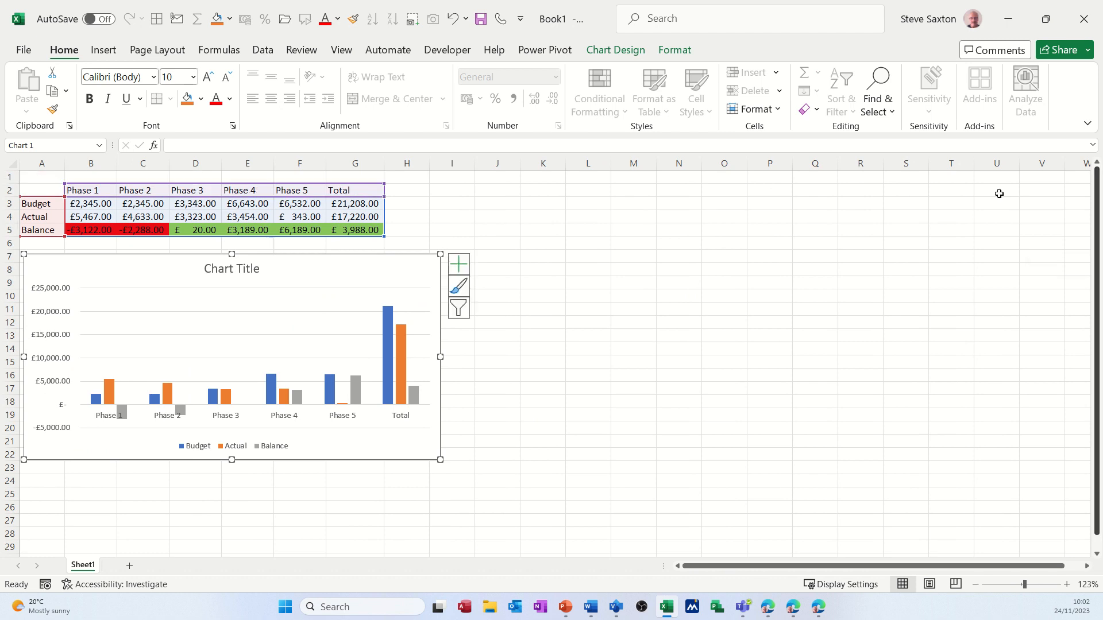
Clear the Phase 5 actual amount in cell F4 and delete the chart's title.
click(298, 218)
key(Delete)
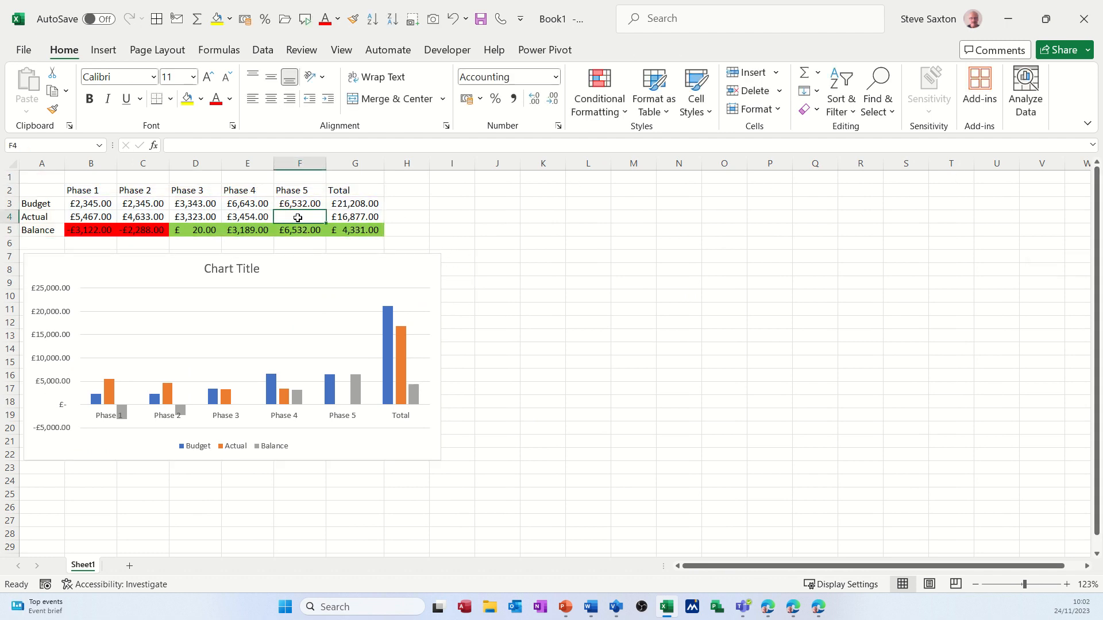
click(248, 269)
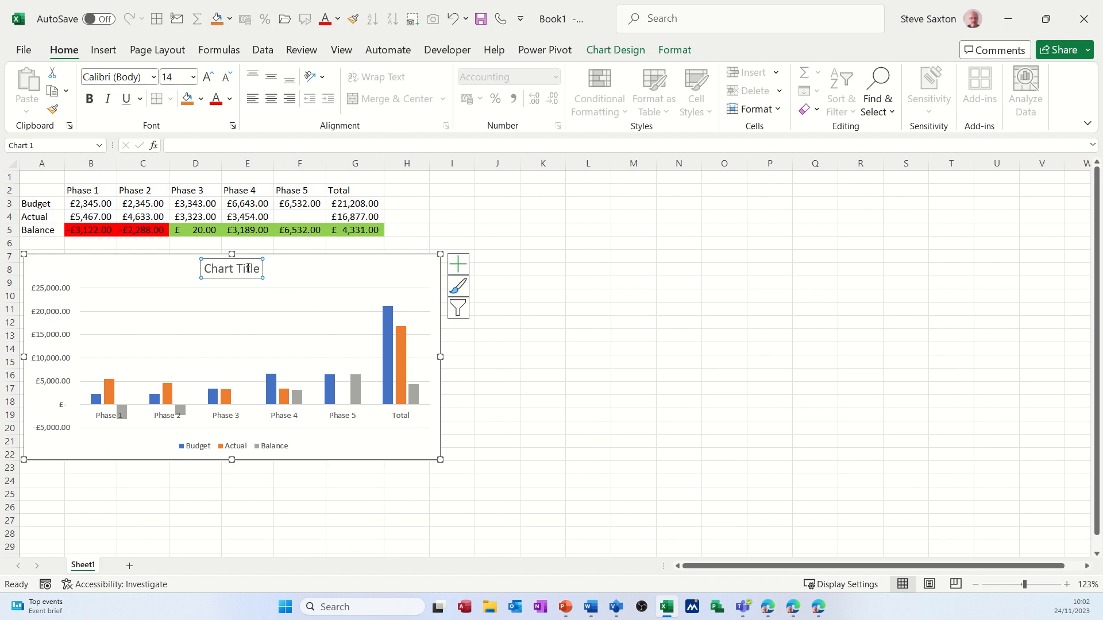
key(Delete)
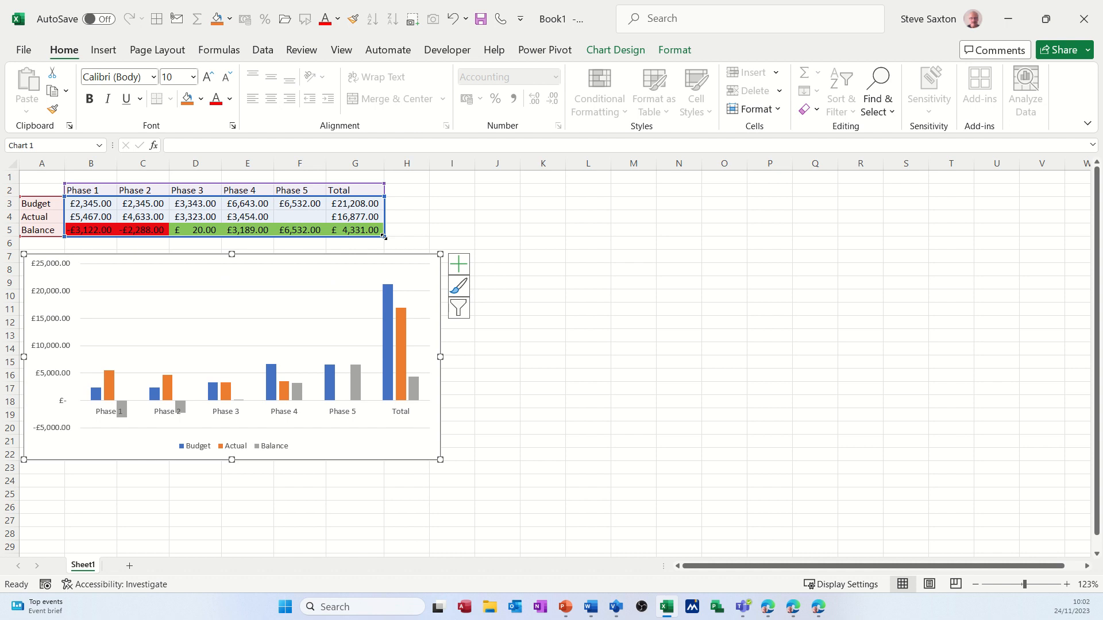
Resize the chart's data range to exclude the Total column, keeping Budget, Actual and Balance for Phases 1 to 5.
drag(364, 235, 332, 226)
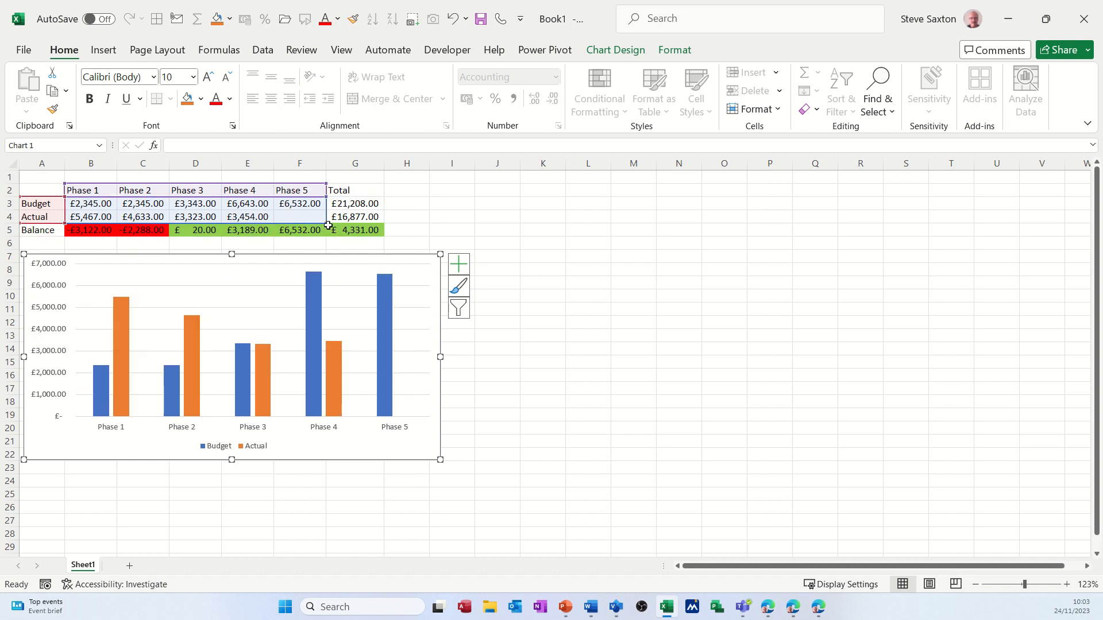
drag(324, 229, 327, 235)
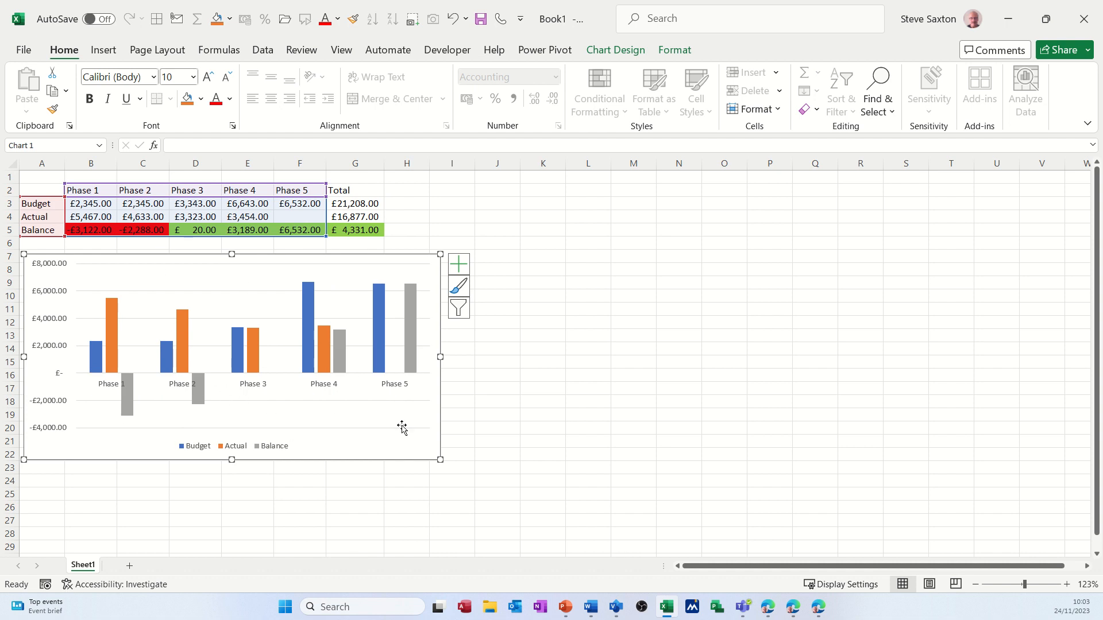
click(539, 336)
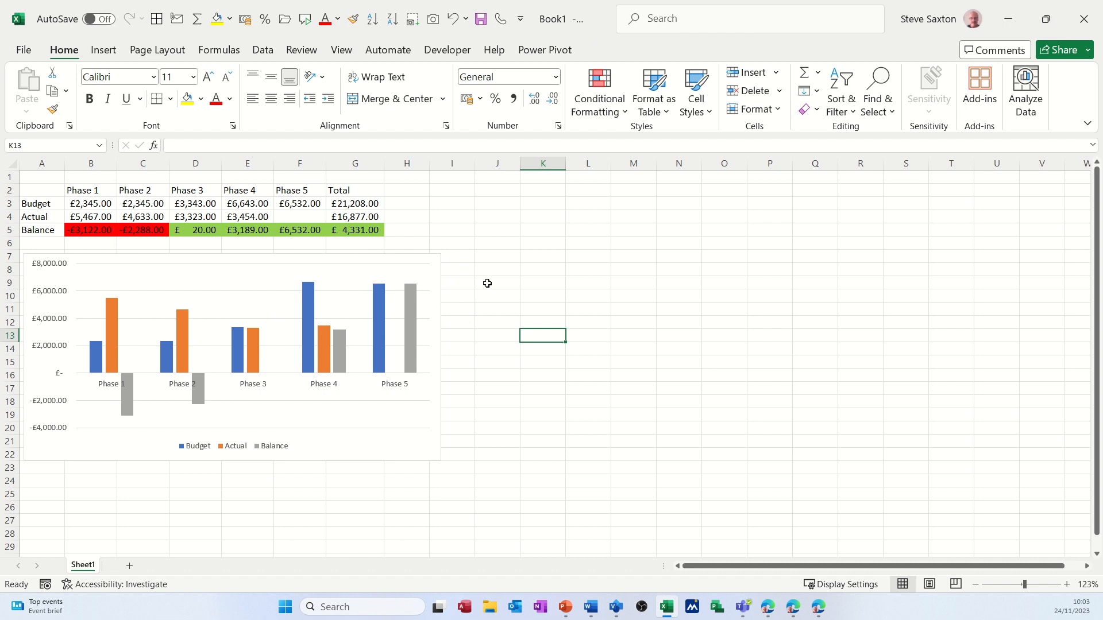
Copy the range A2:I23 containing the budget table and chart, and paste it into the Visio timeline page as a linked Excel worksheet.
drag(40, 189, 435, 467)
key(ctrl+c)
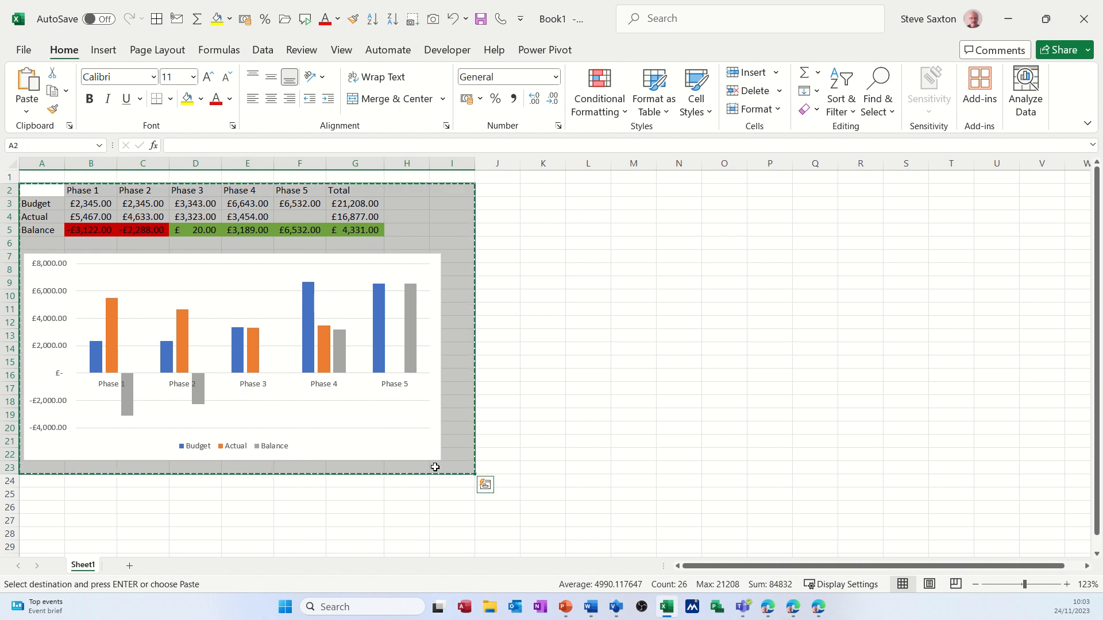
click(616, 608)
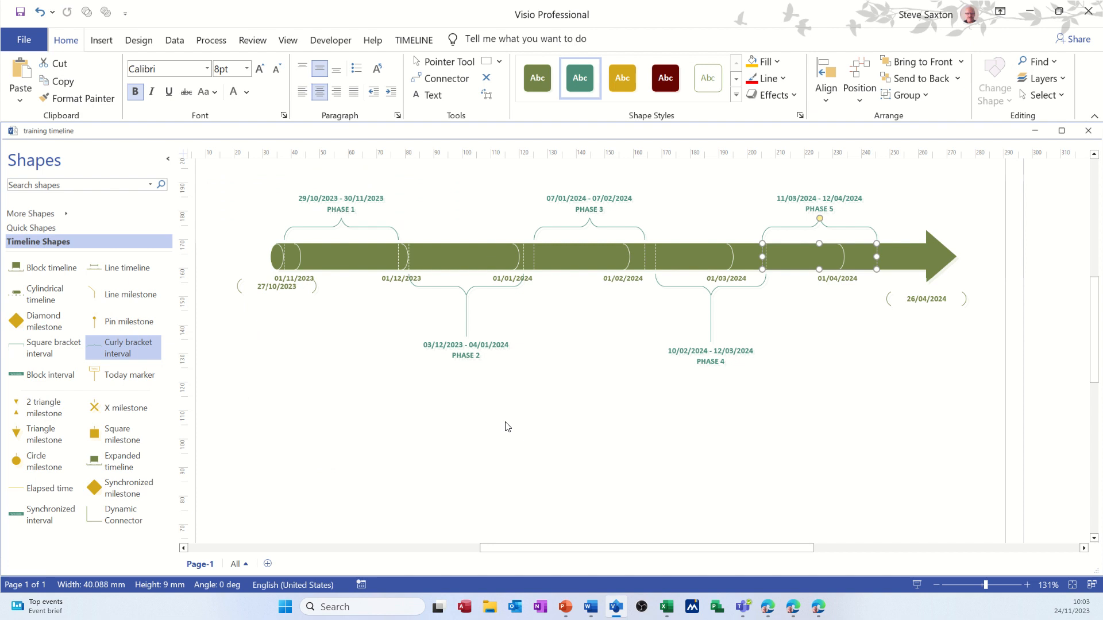
click(20, 99)
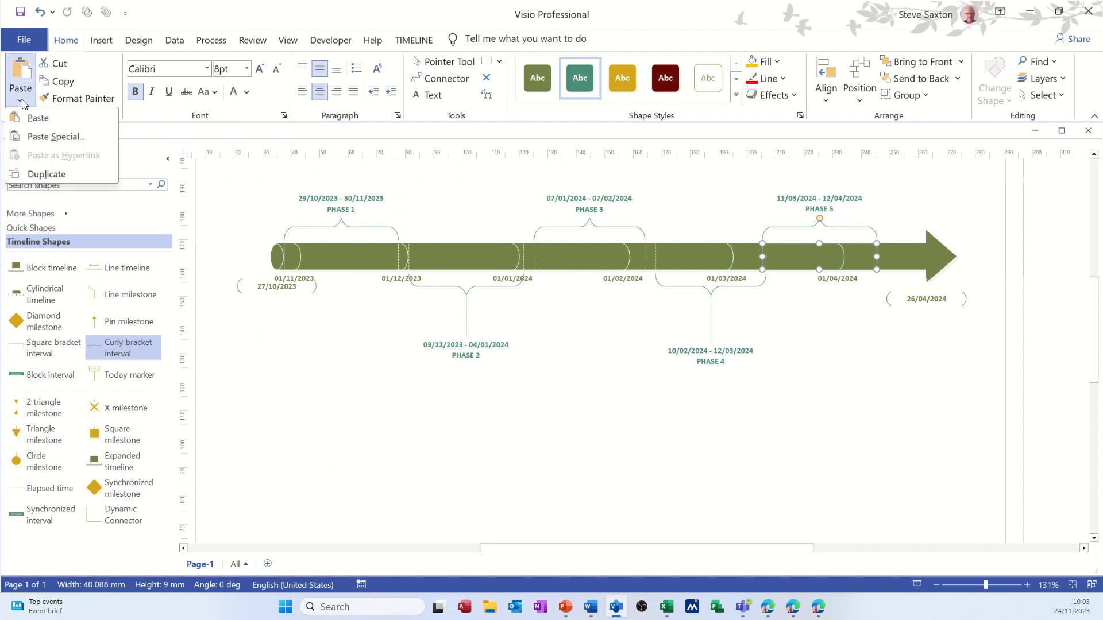
click(44, 137)
click(434, 270)
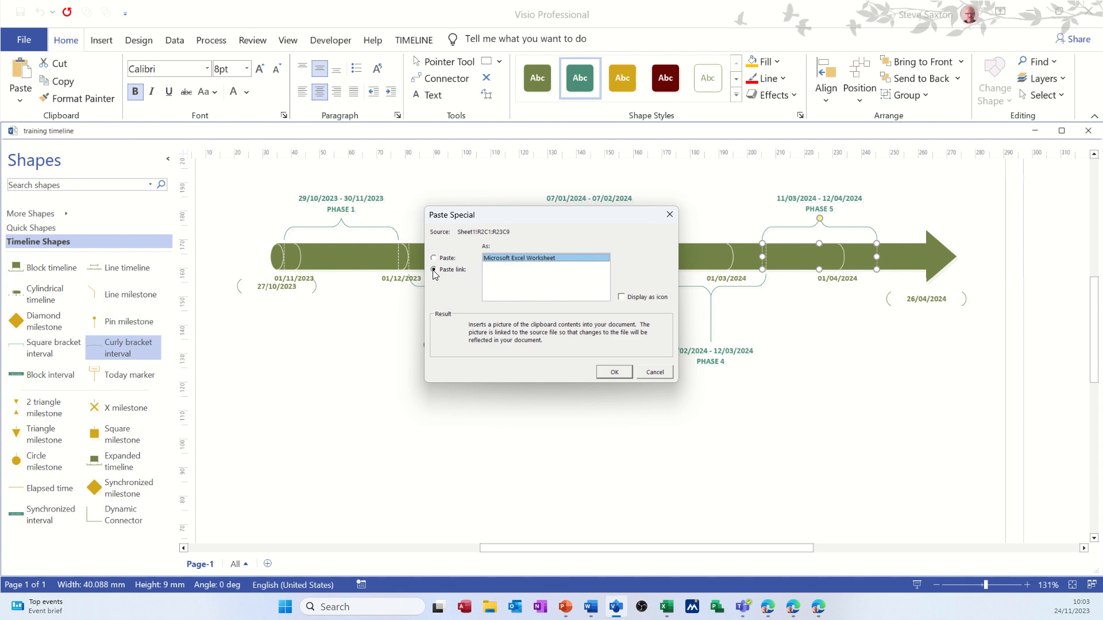
click(609, 373)
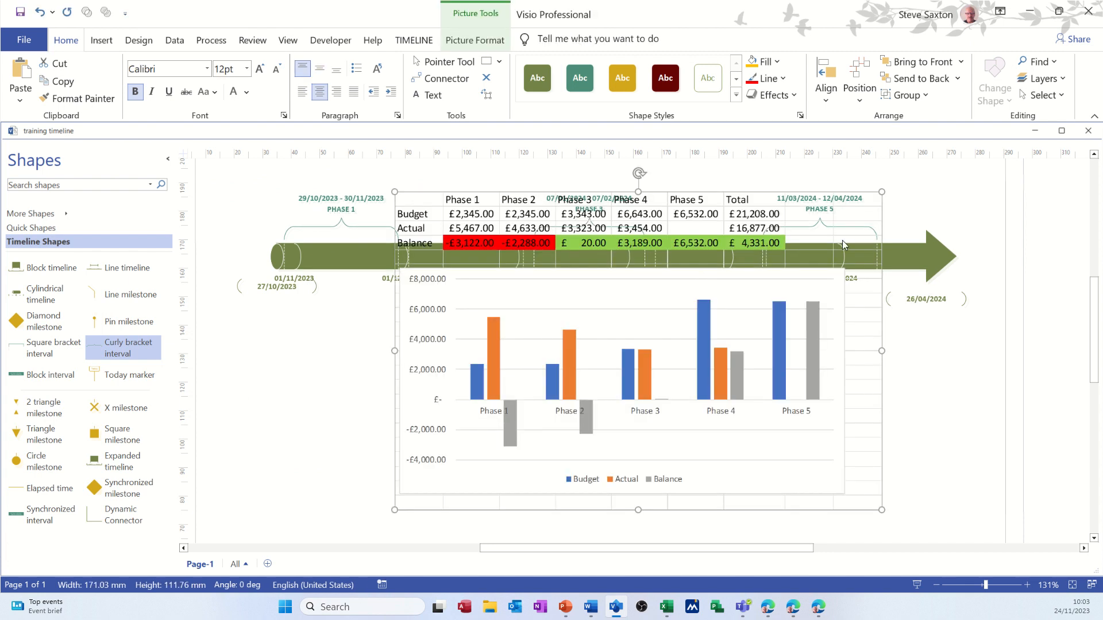
Move the linked worksheet below the timeline so it sits within the page, clear of the Phase 2 and Phase 4 labels.
drag(860, 323, 801, 431)
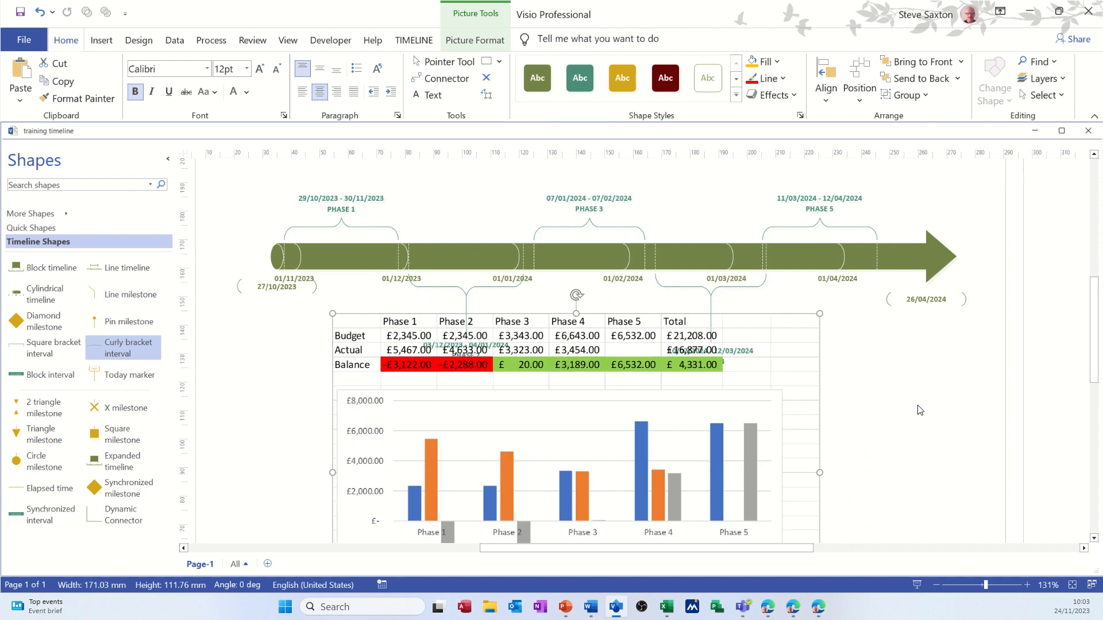
scroll(943, 401, down, 3)
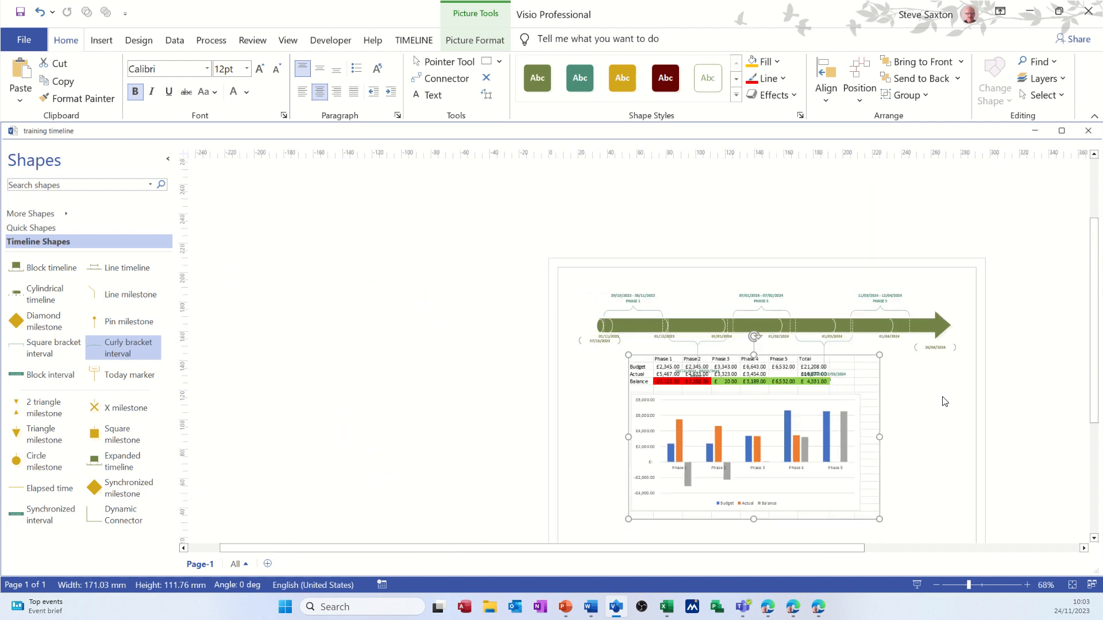
scroll(943, 401, up, 3)
scroll(943, 401, down, 3)
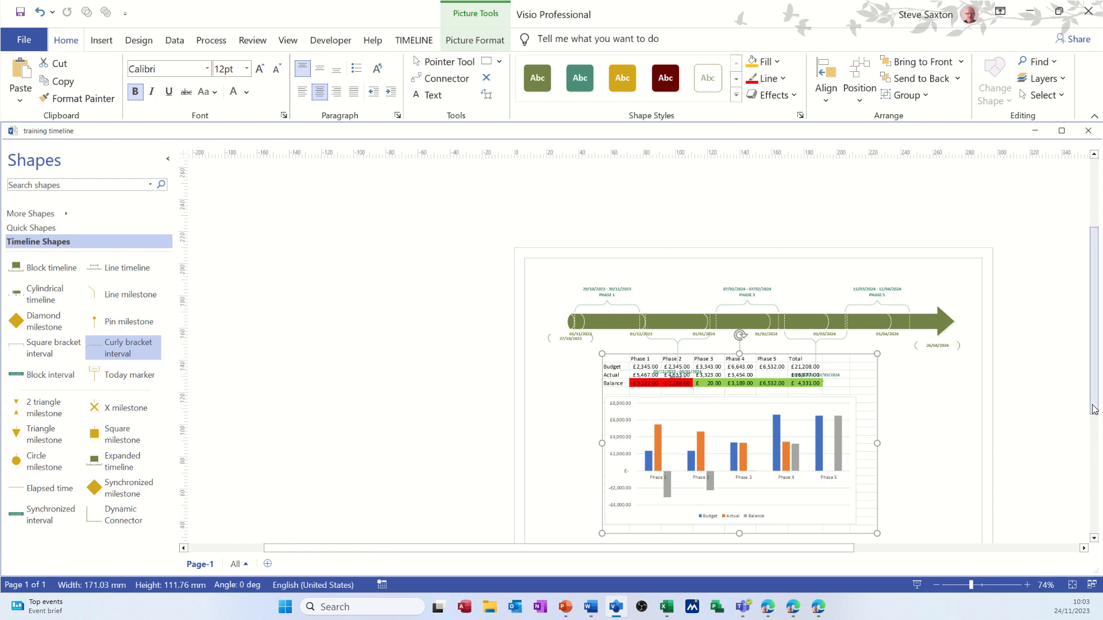
drag(1096, 404, 1095, 441)
drag(876, 386, 883, 417)
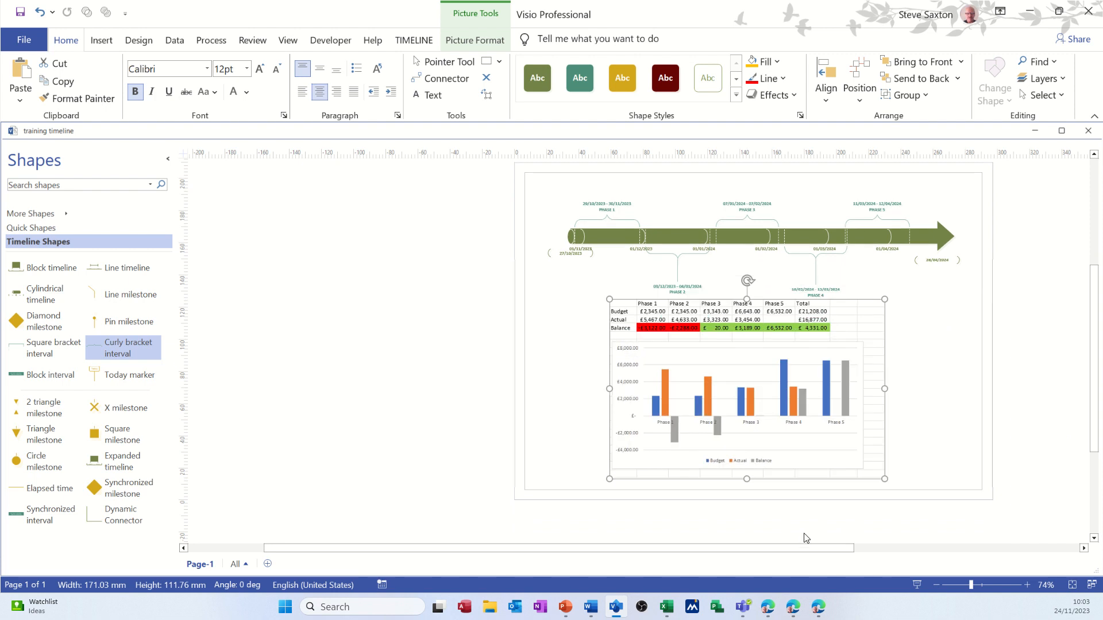
drag(800, 547, 890, 560)
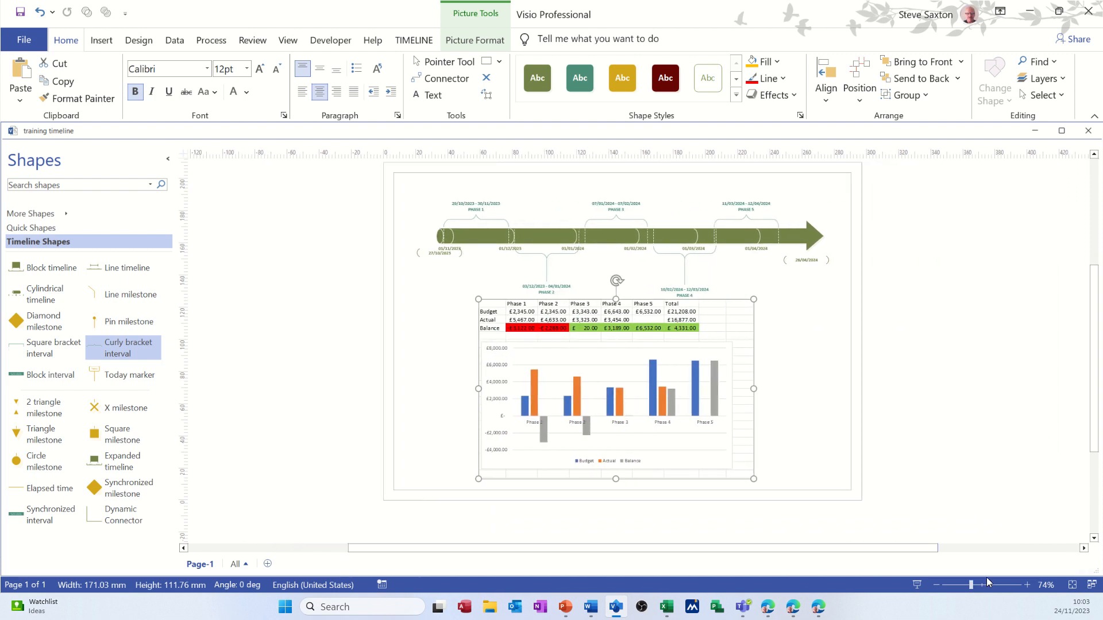
click(1027, 585)
click(1027, 585)
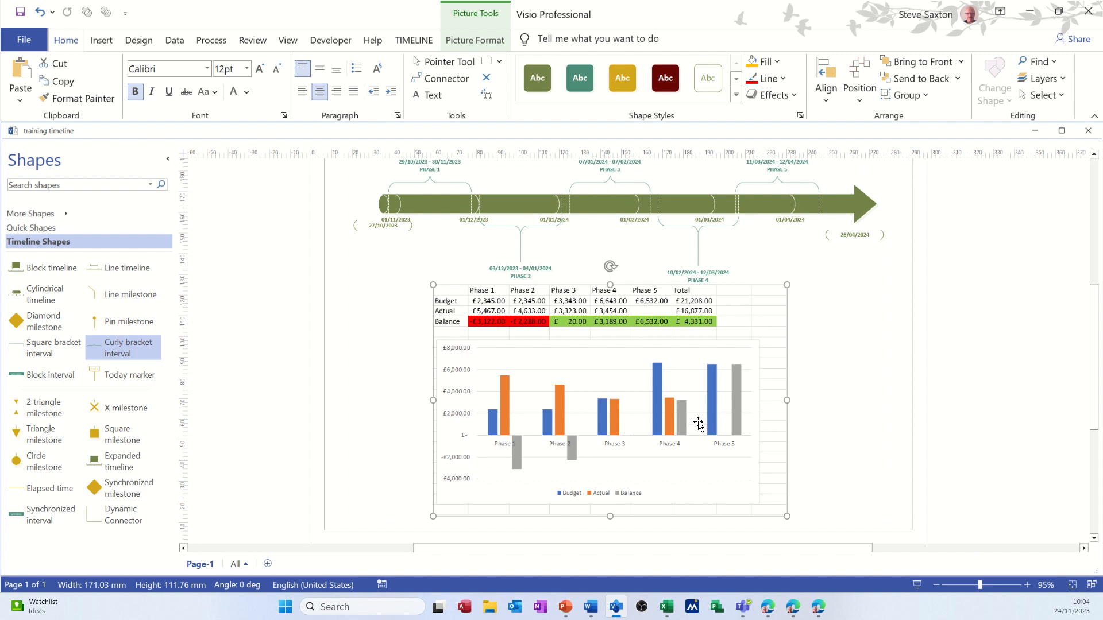
Switch to Excel, set the Phase 5 actual amount in cell F4 to 3334, and return to Visio to check the linked worksheet.
click(667, 612)
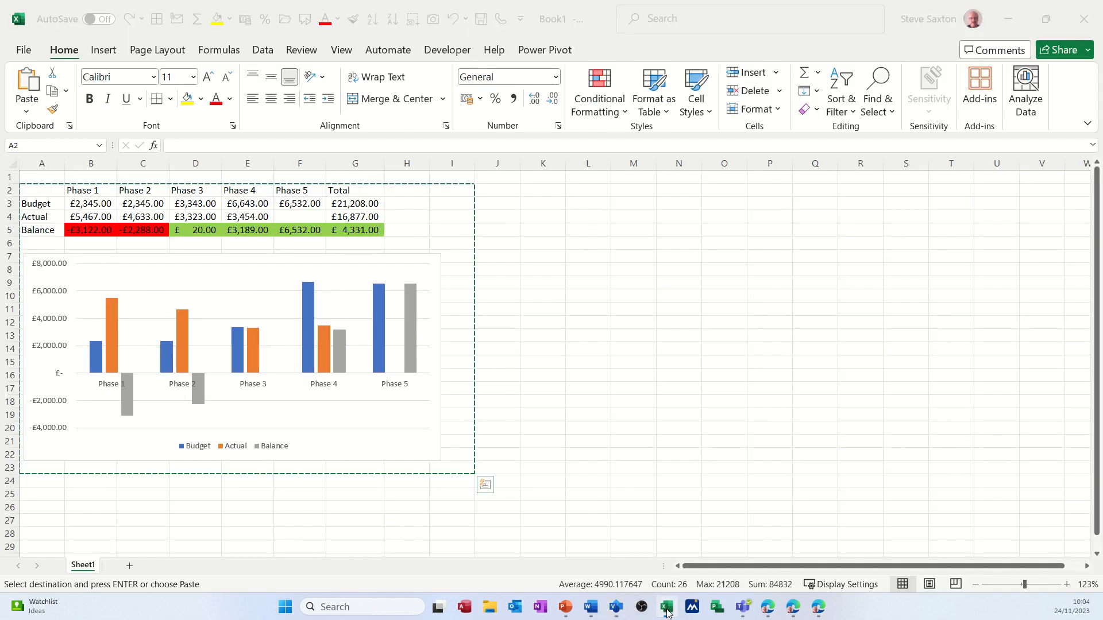
click(305, 213)
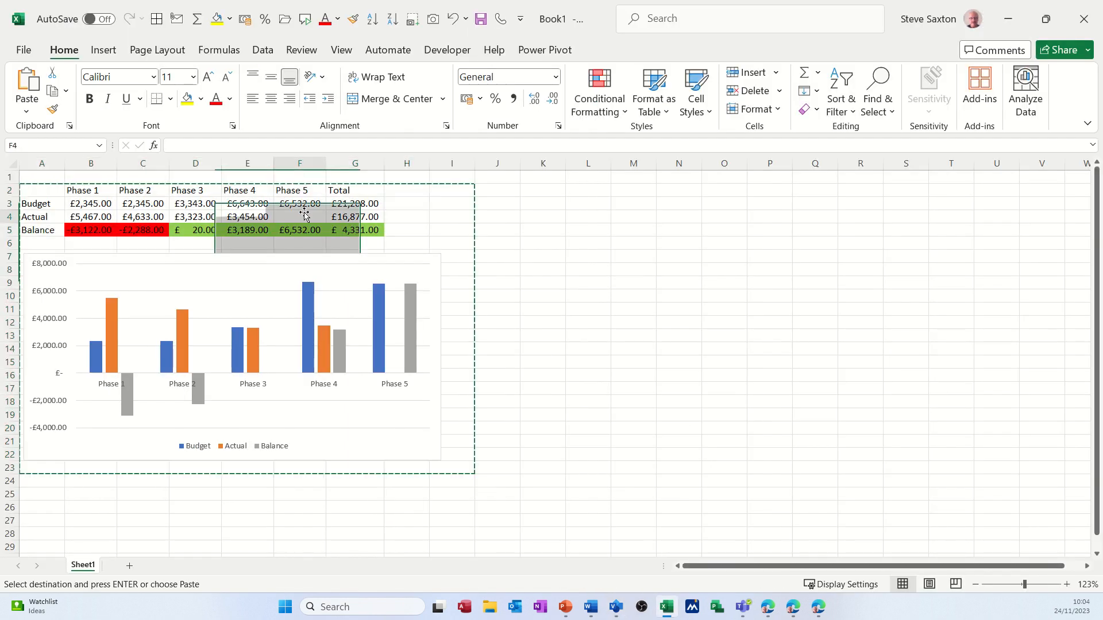
text(3334)
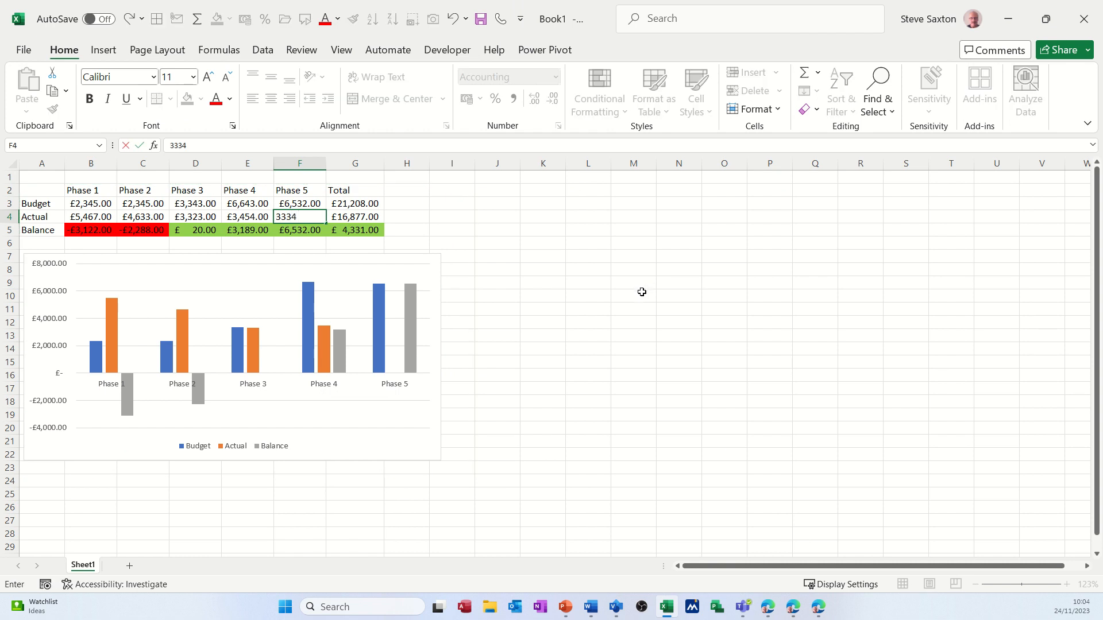
click(642, 291)
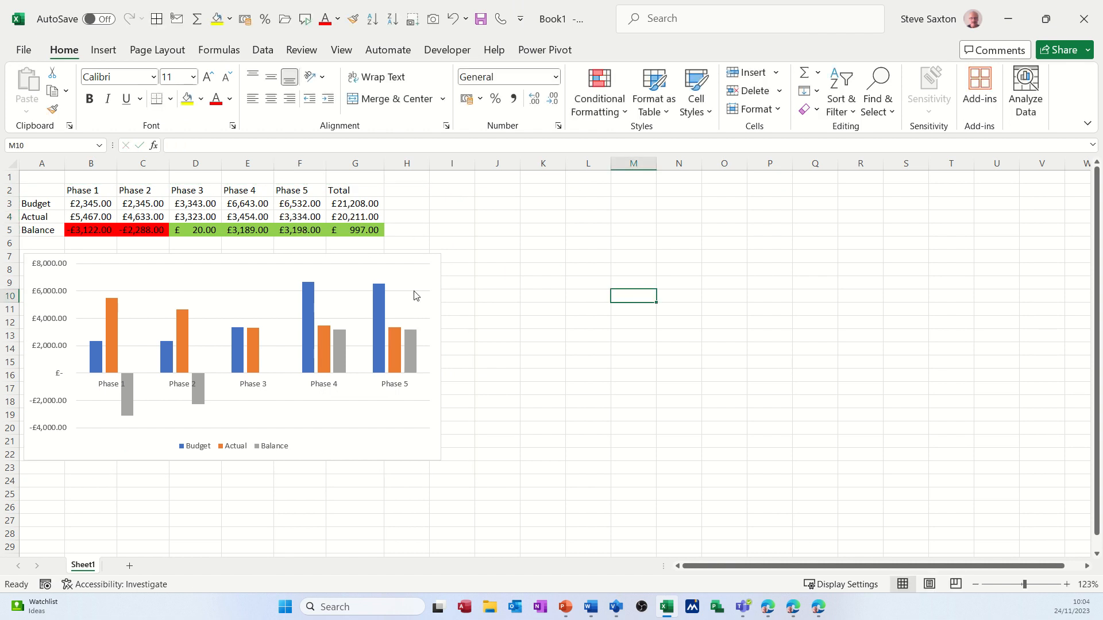
click(615, 606)
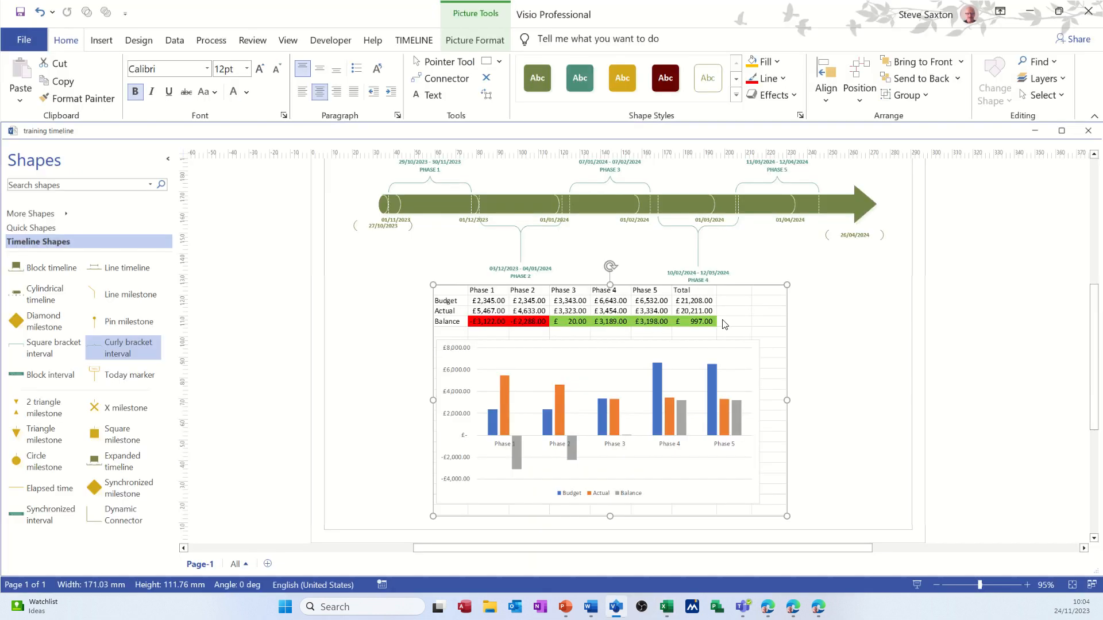